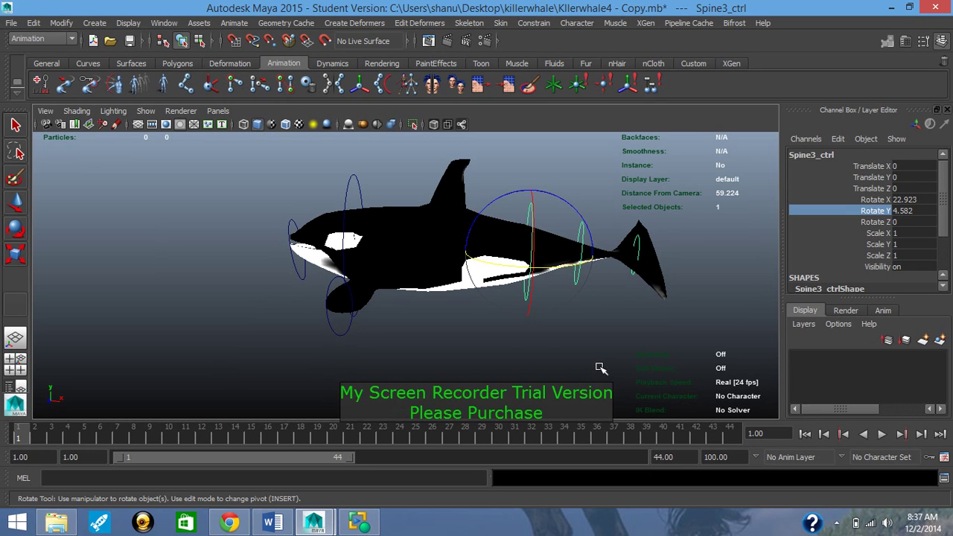
Select the Spine3_ctrl ring and try rotating it about its Z axis by about 4.8 degrees.
left_click(515, 358)
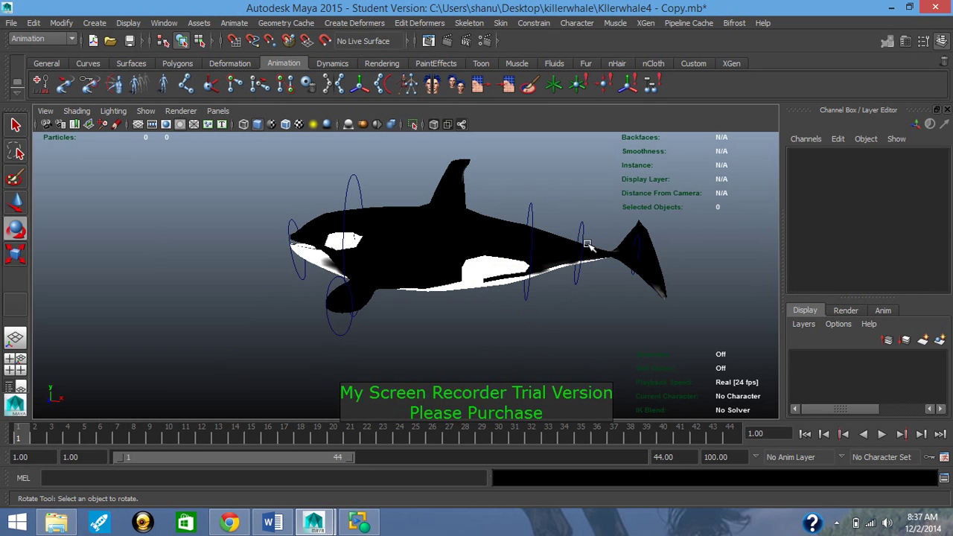
left_click(531, 216)
left_click(435, 328)
left_click(527, 293)
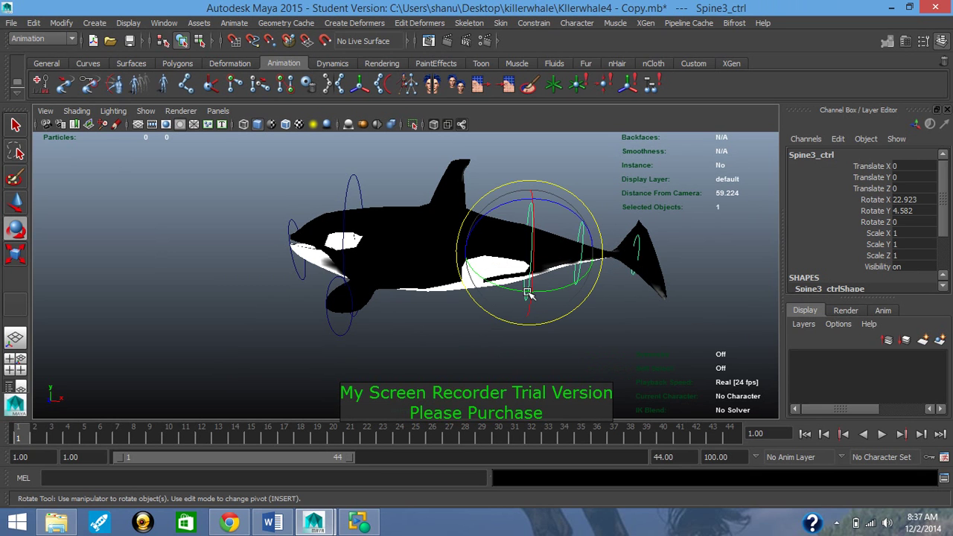
left_click(432, 333)
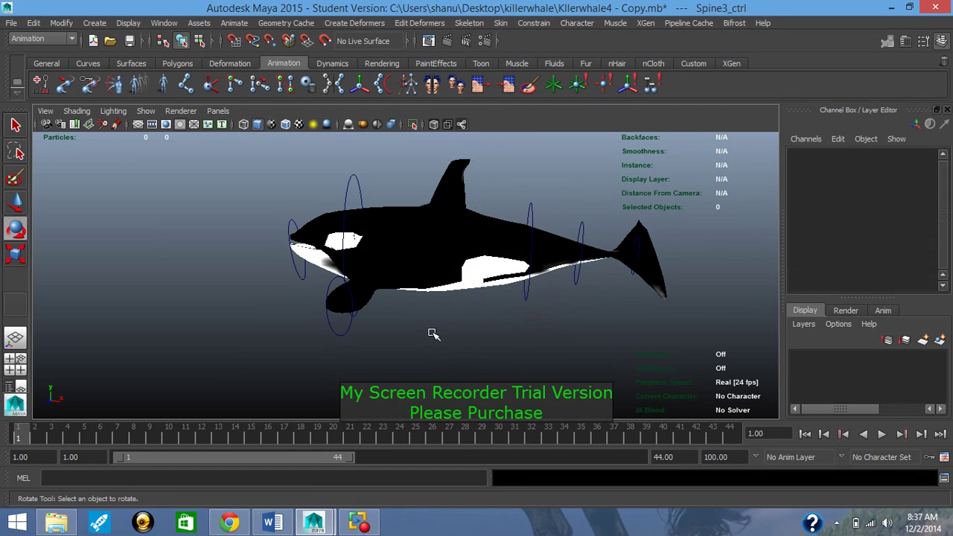
left_click(528, 296)
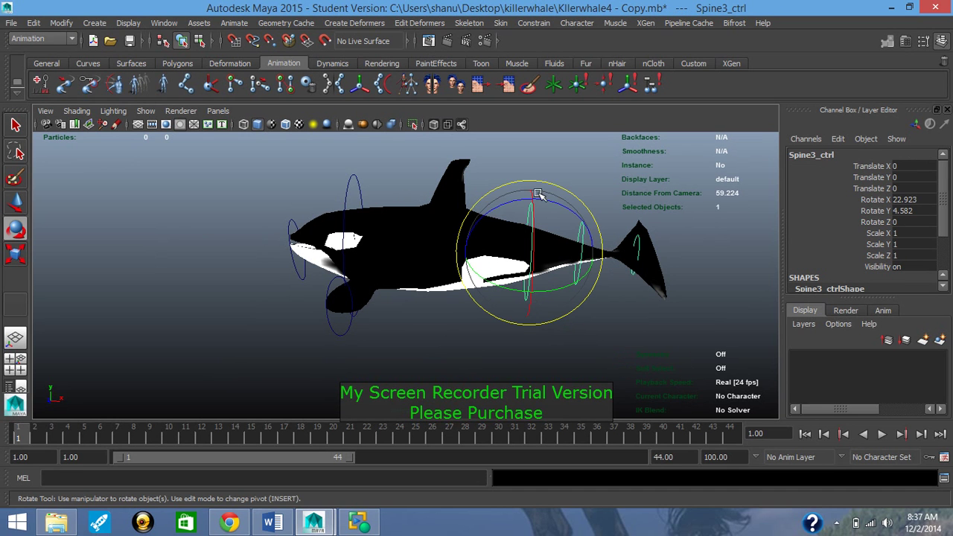
mouse_move(524, 199)
left_mouse_down()
mouse_move(513, 207)
mouse_move(583, 196)
mouse_move(501, 192)
mouse_move(521, 201)
mouse_move(504, 206)
mouse_move(510, 214)
mouse_move(519, 207)
left_mouse_up()
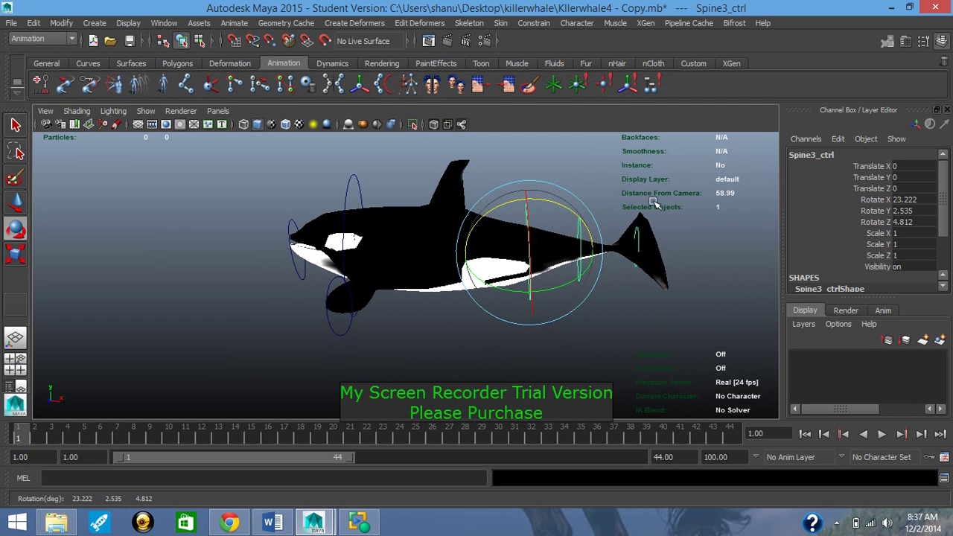
Reset Spine3_ctrl's Rotate X, Rotate Y and Rotate Z to 0, and deselect it.
left_click(925, 200)
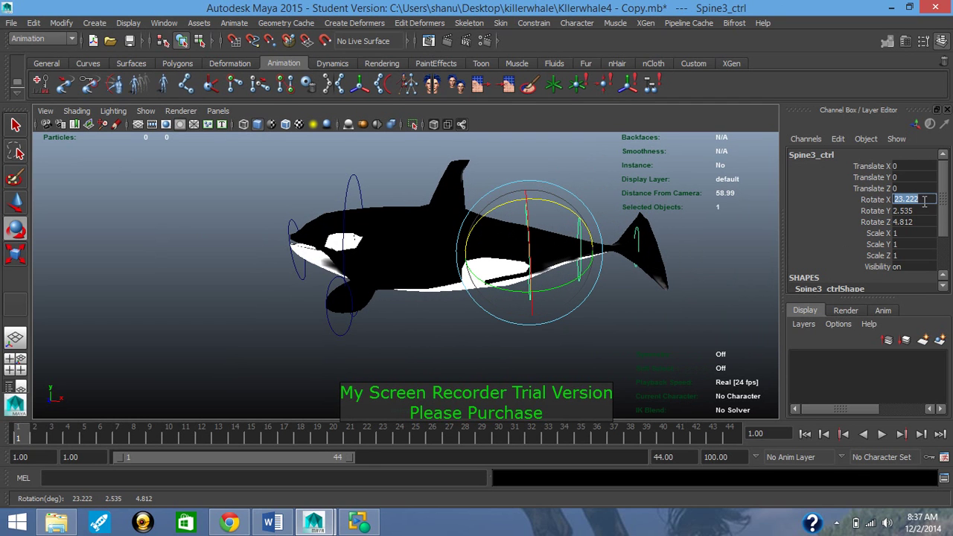
type("0")
left_click(921, 217)
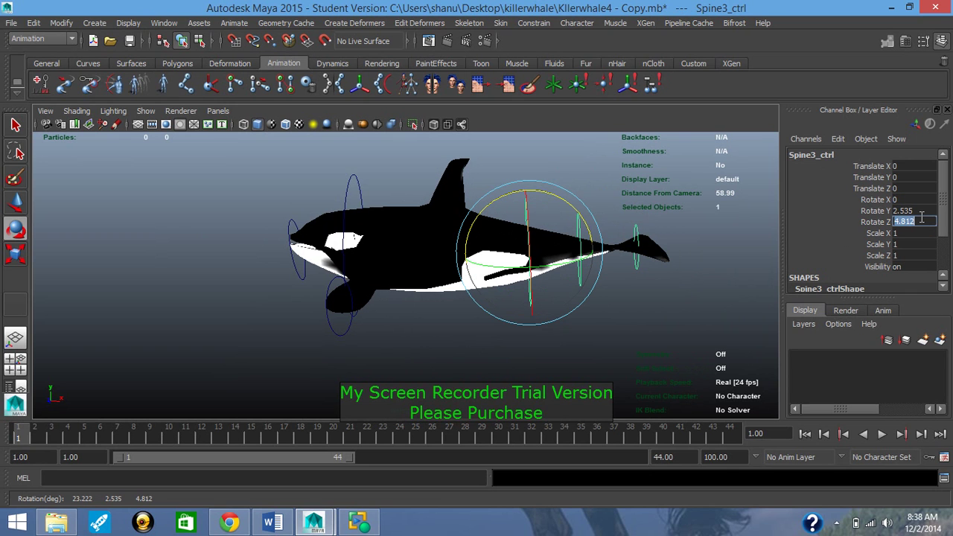
type("0")
left_click(916, 211)
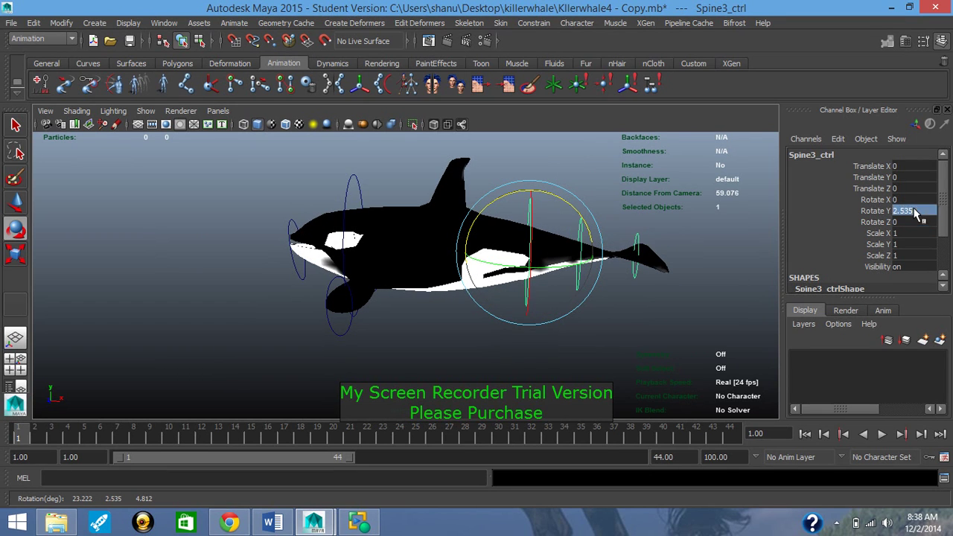
type("0")
key("Return")
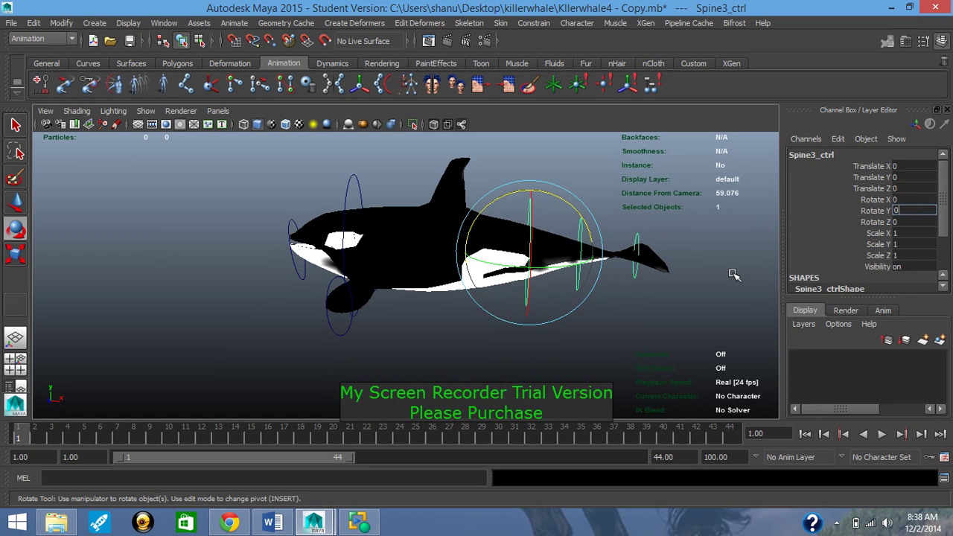
left_click(734, 274)
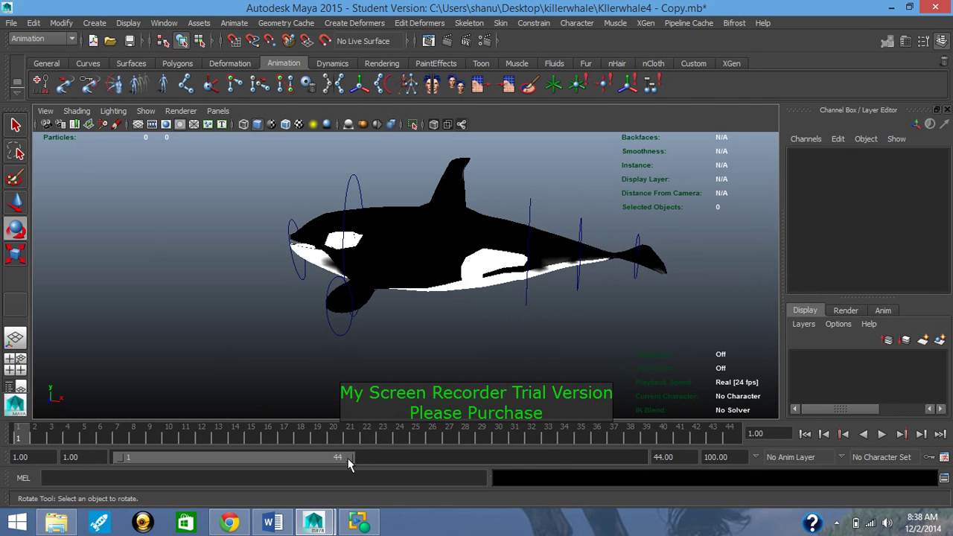
Extend the playback range to frame 50, review the Time Slider preferences and save them.
left_click_drag(348, 463, 383, 466)
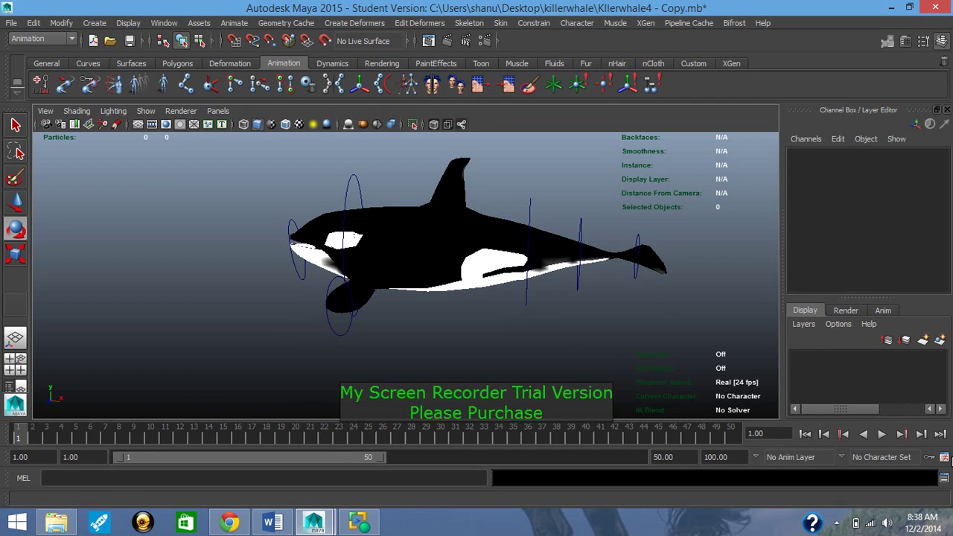
left_click(944, 457)
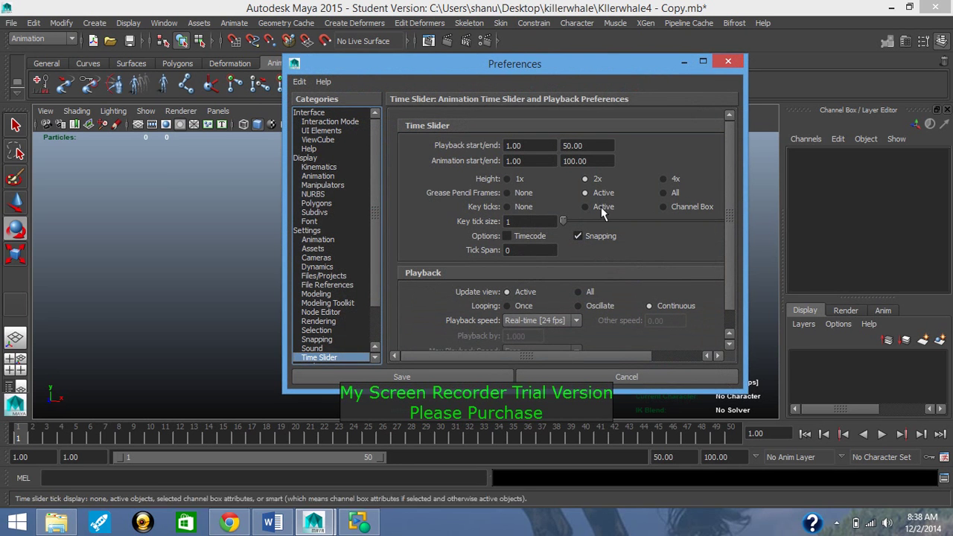
left_click_drag(730, 220, 735, 305)
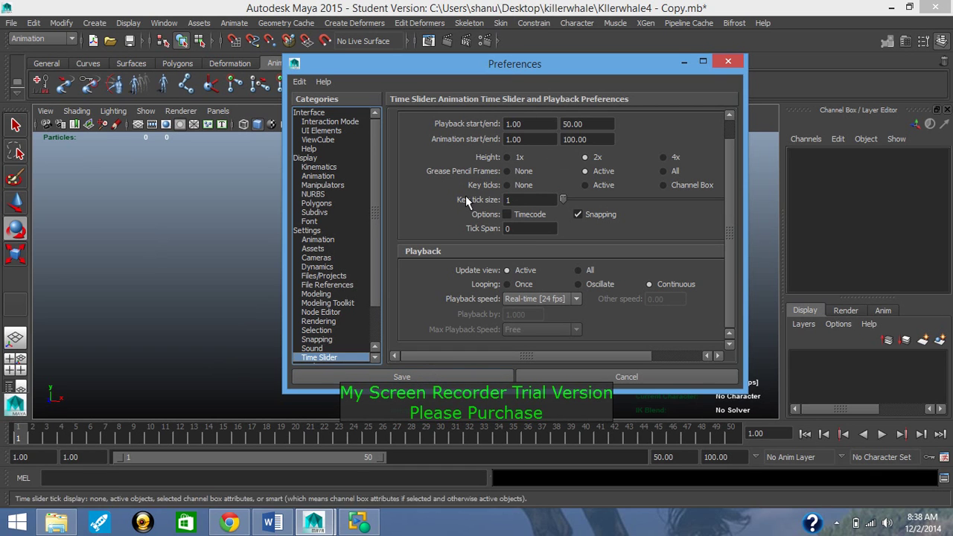
left_click(423, 378)
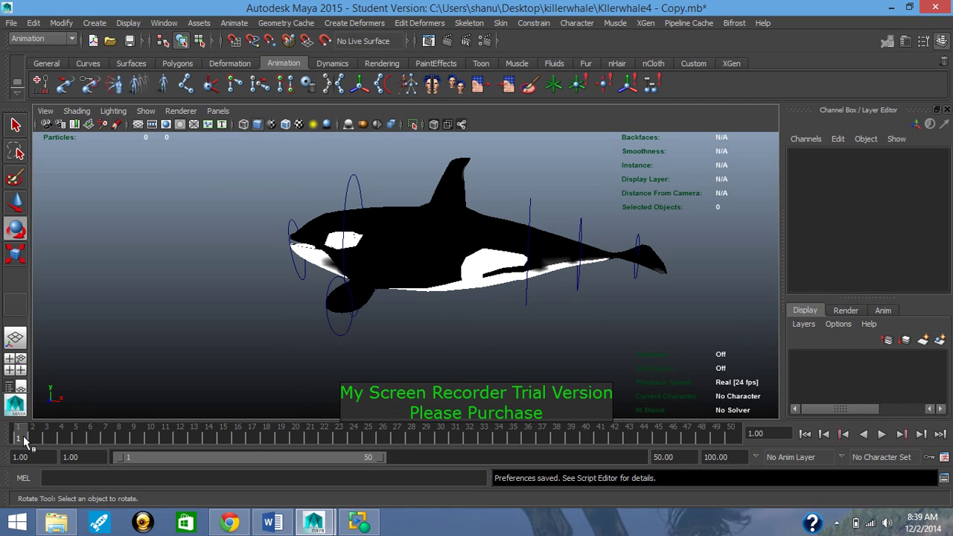
At frame 1, rotate Spine3_ctrl to bend the tail upward, Rotate Z about 27.56, and key its three rotation channels.
left_click(532, 213)
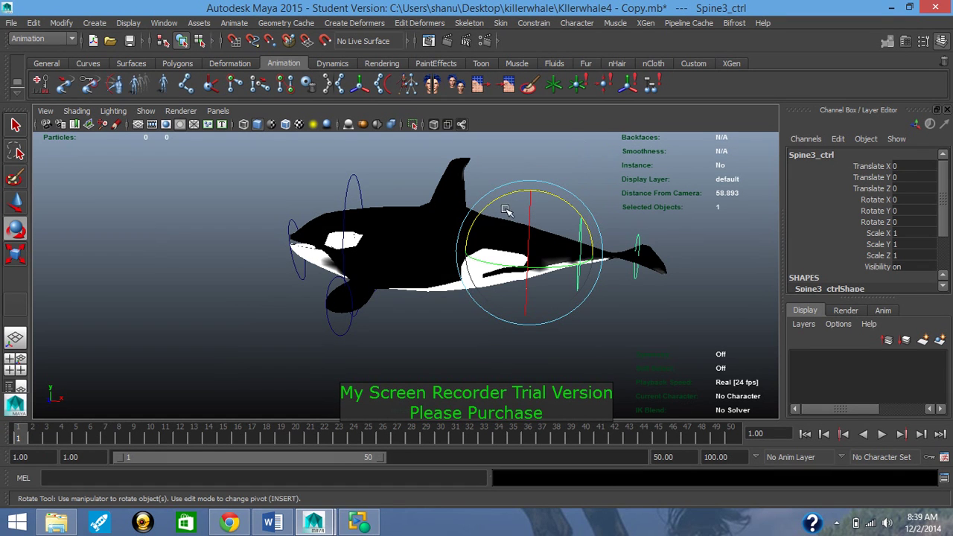
left_click_drag(508, 197, 483, 215)
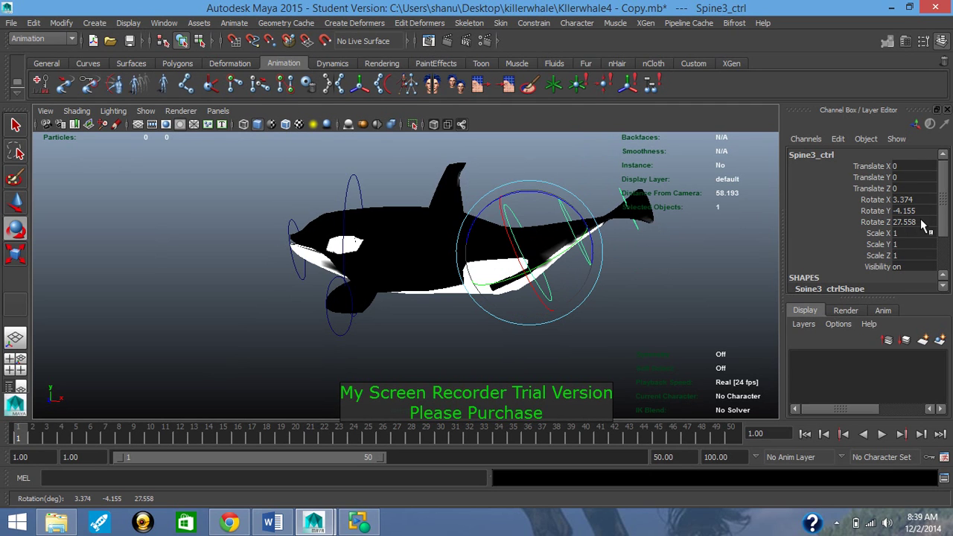
left_click(875, 200)
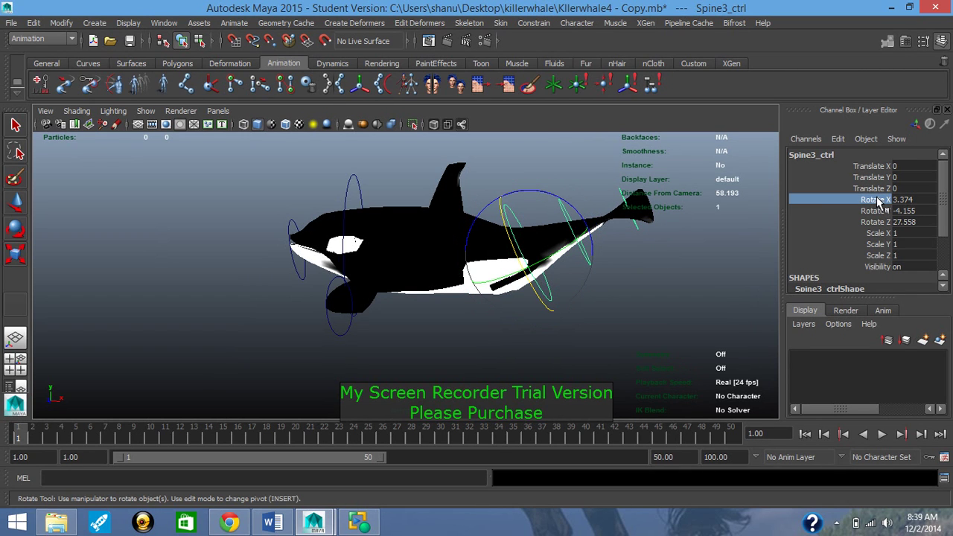
left_click_drag(923, 201, 923, 223)
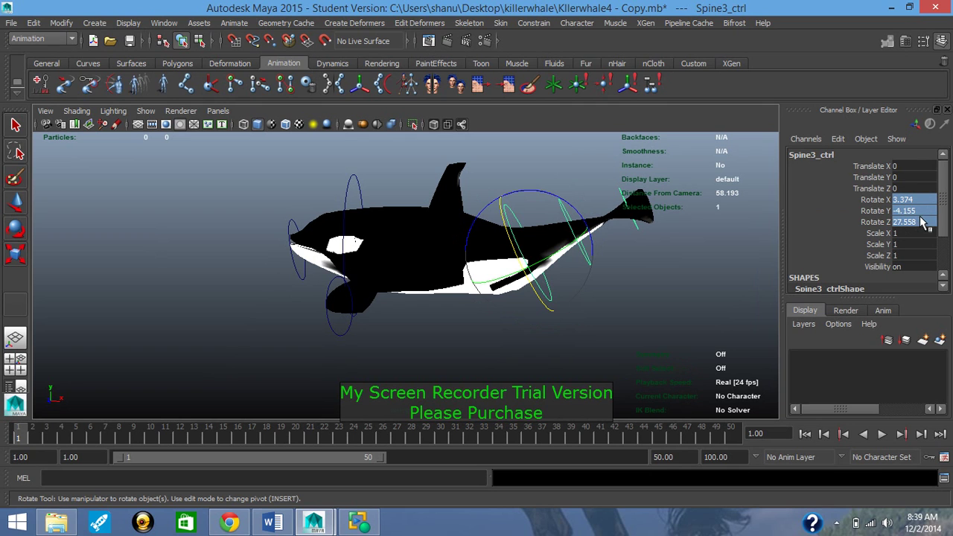
double_click(921, 221)
right_click(900, 199)
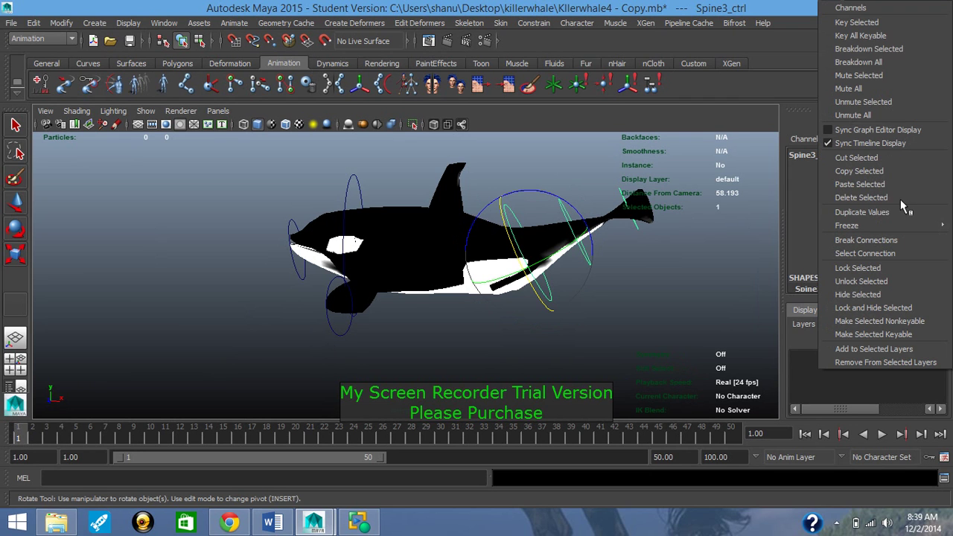
left_click(857, 22)
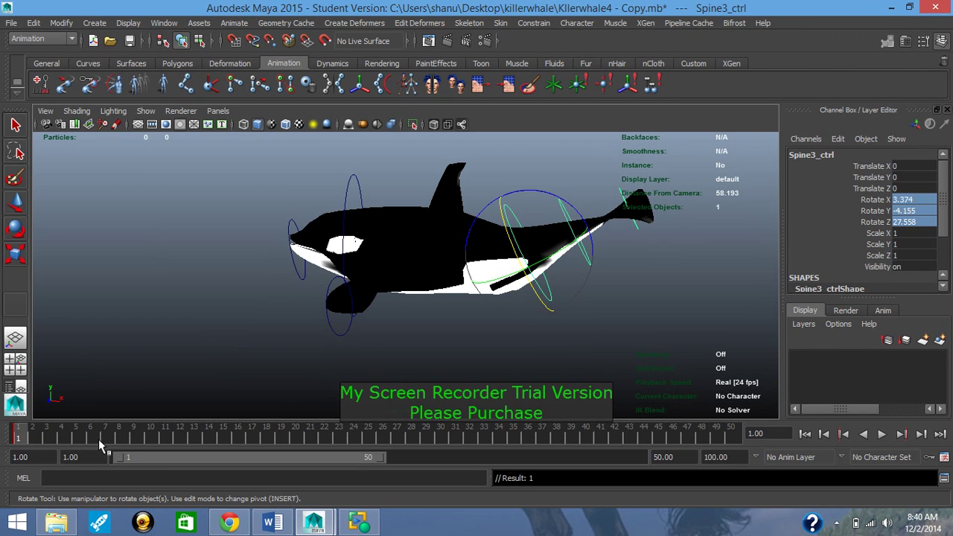
At frame 8, key Spine3_ctrl's rotation with the tail bent downward, Rotate Z about -19.27, and play back the animation.
left_click(120, 439)
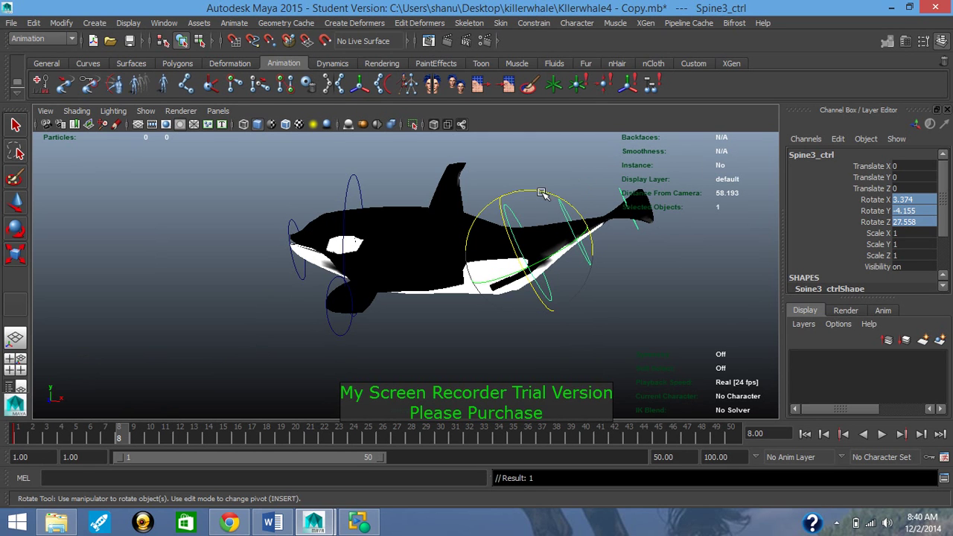
left_click_drag(539, 194, 560, 244)
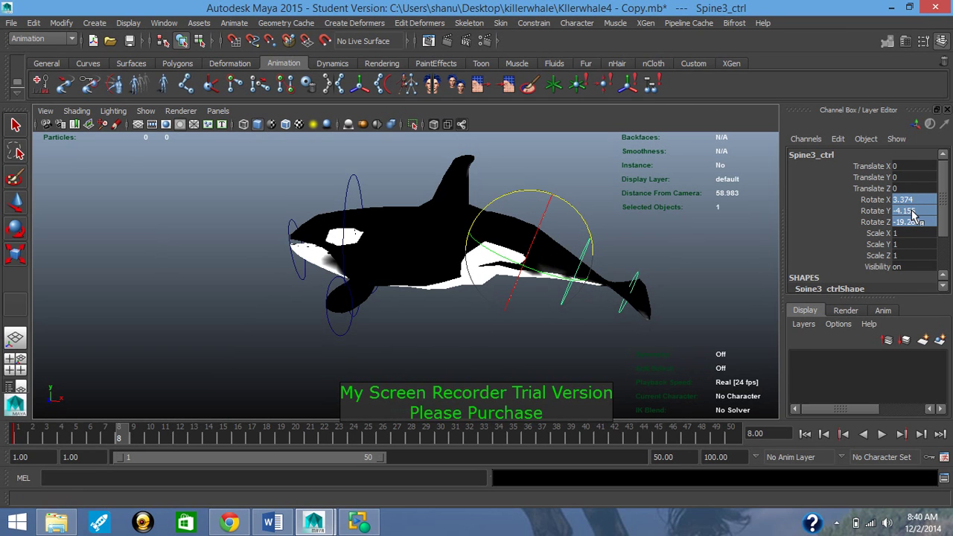
right_click(907, 203)
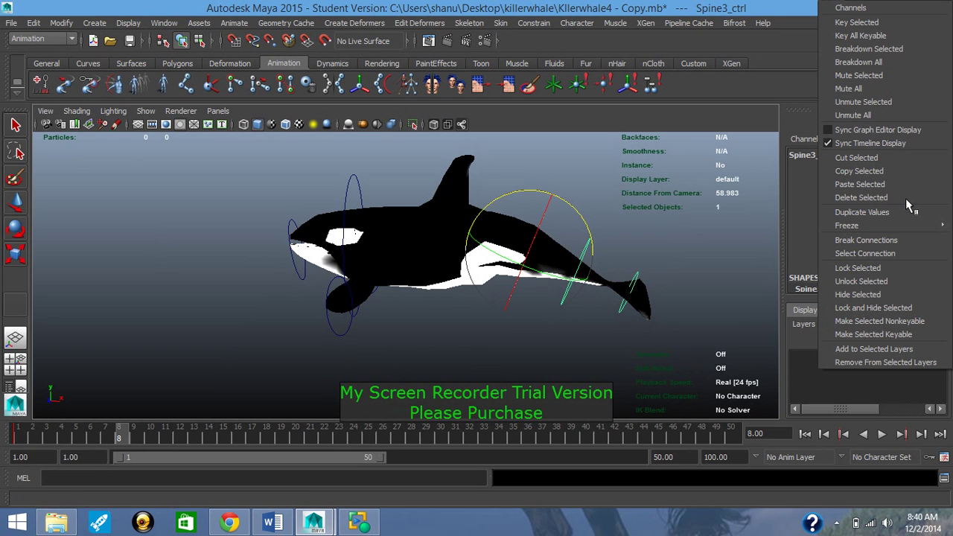
left_click(860, 24)
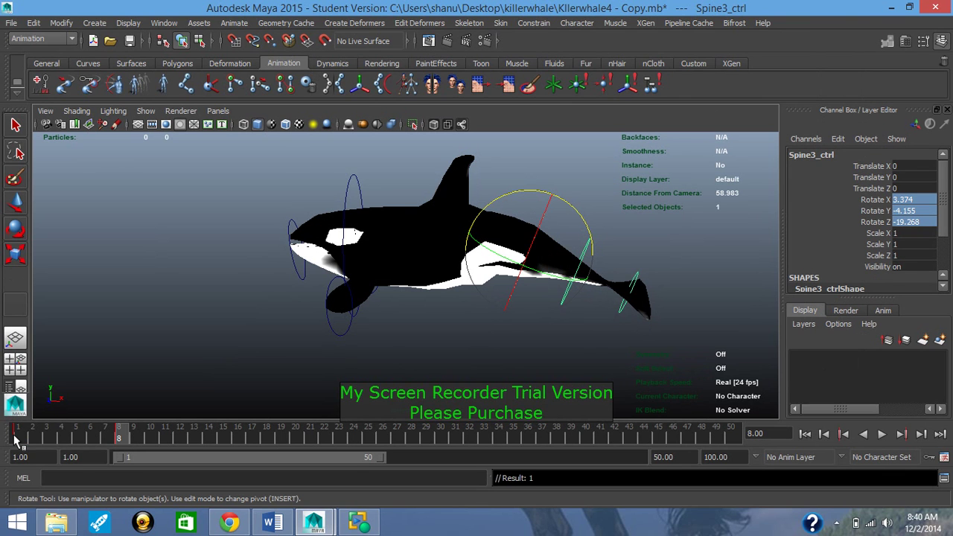
left_click(883, 437)
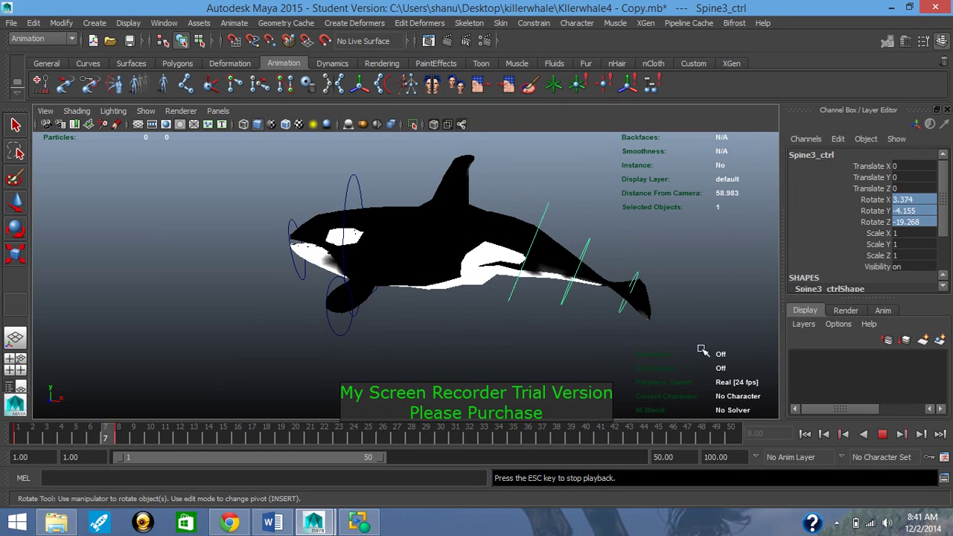
left_click(881, 435)
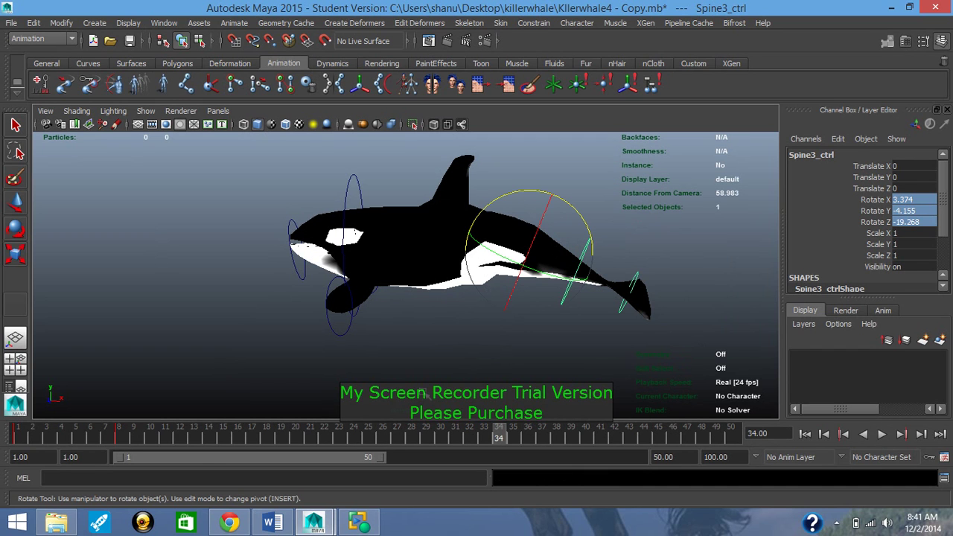
Copy the Spine3_ctrl key at frame 1 and paste it at frame 15.
left_click(20, 439)
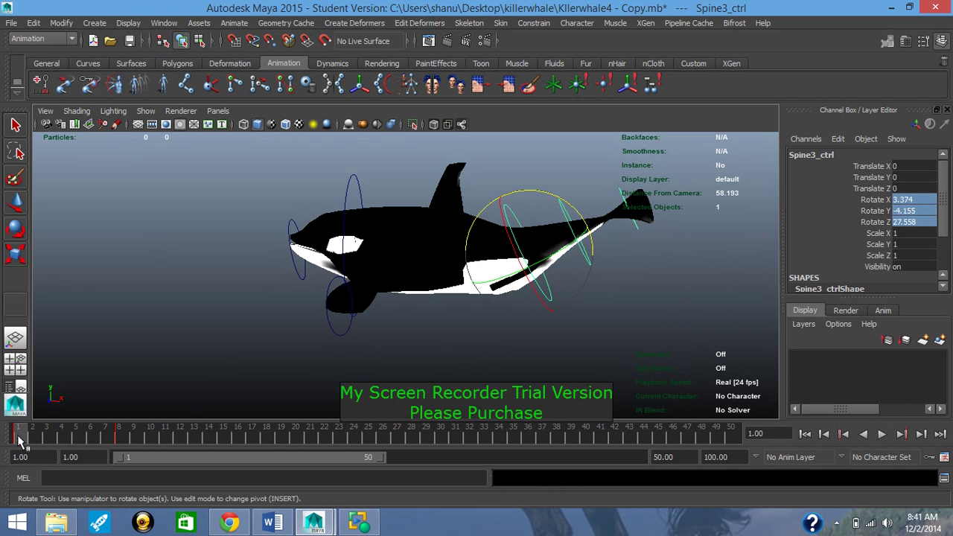
right_click(20, 439)
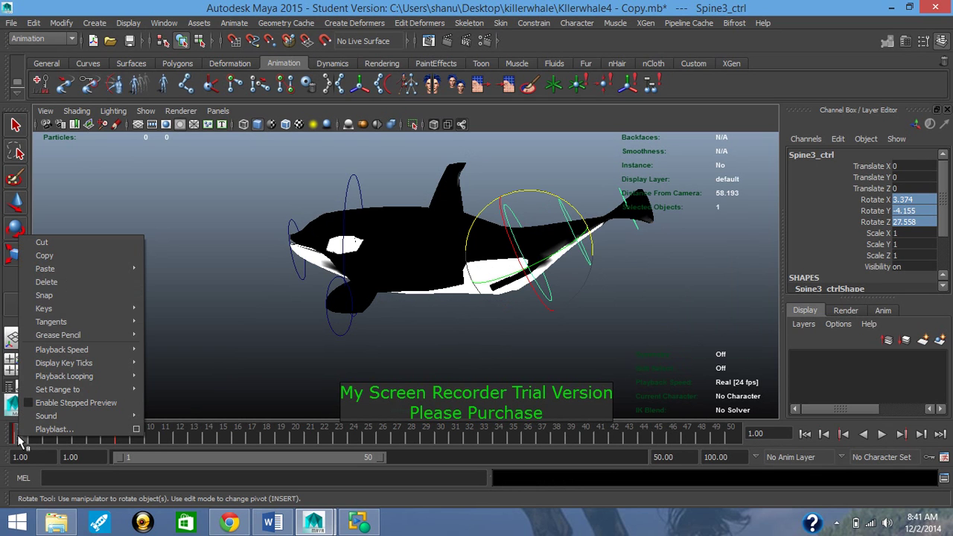
left_click(53, 256)
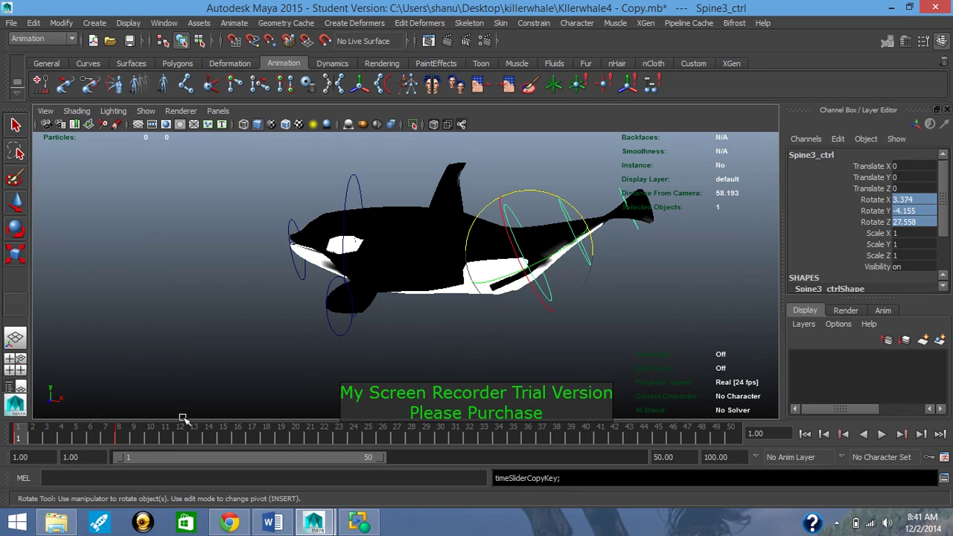
left_click(220, 438)
right_click(221, 439)
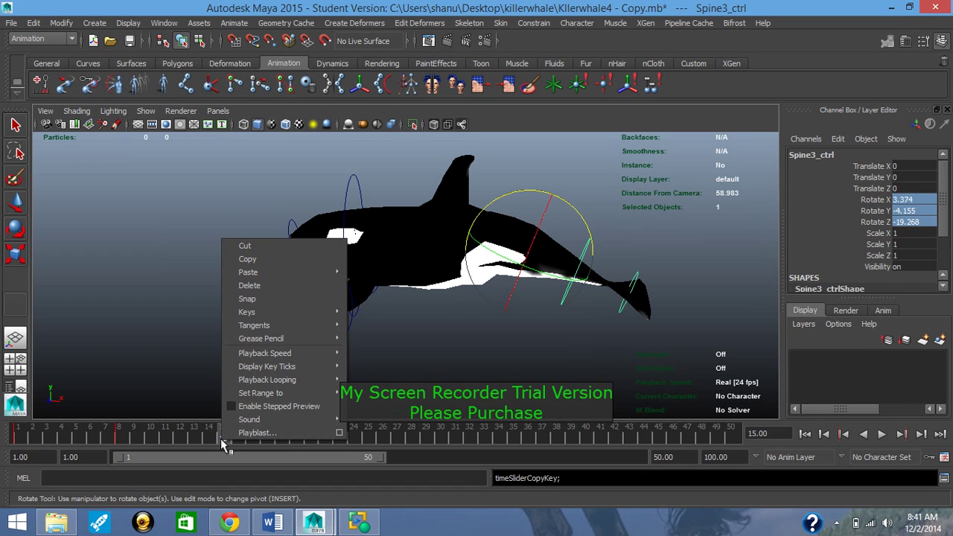
mouse_move(264, 273)
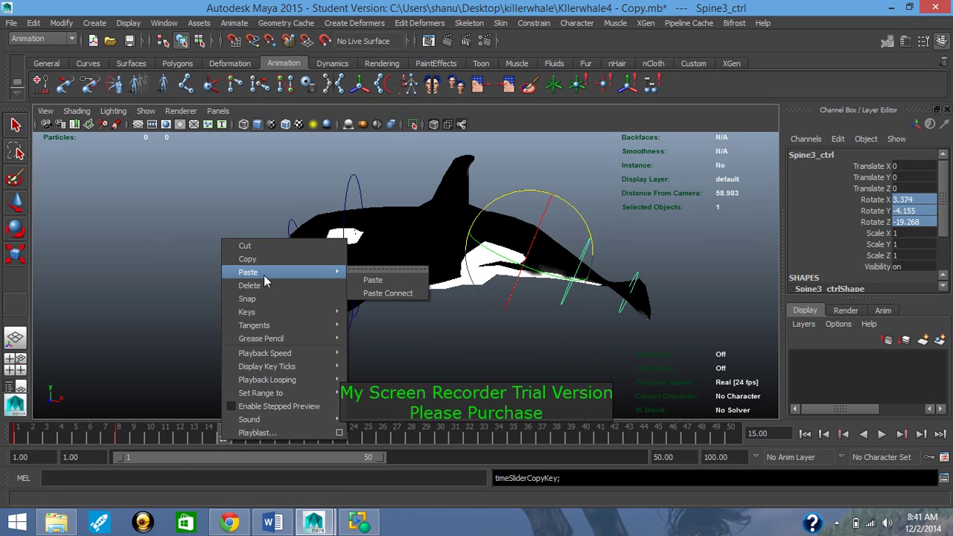
left_click(365, 280)
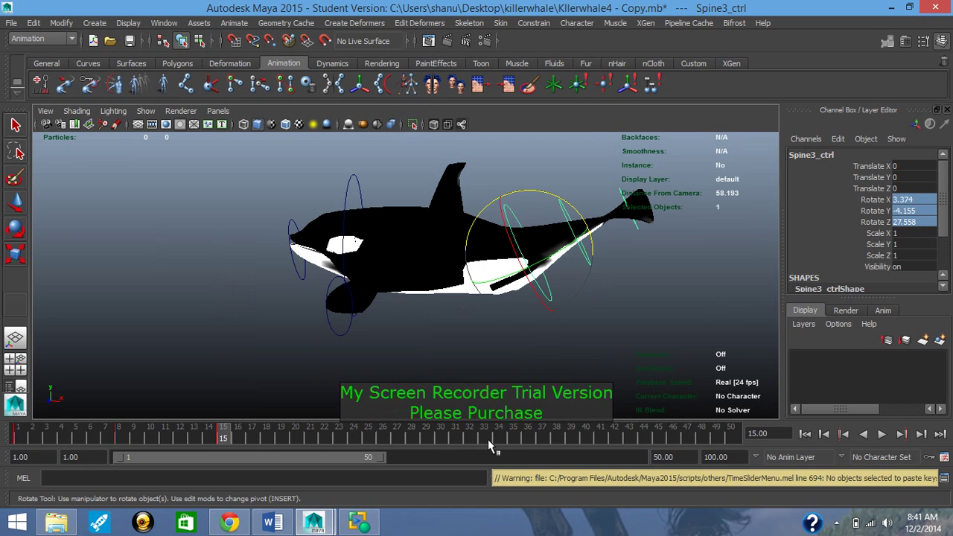
Paste the copied tail-up key at frame 35.
left_click(511, 437)
right_click(511, 438)
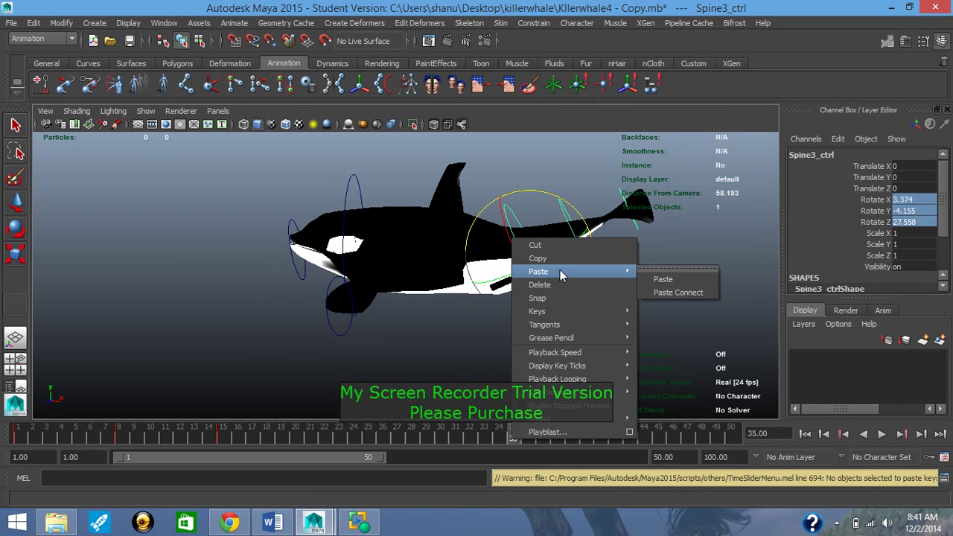
left_click(652, 280)
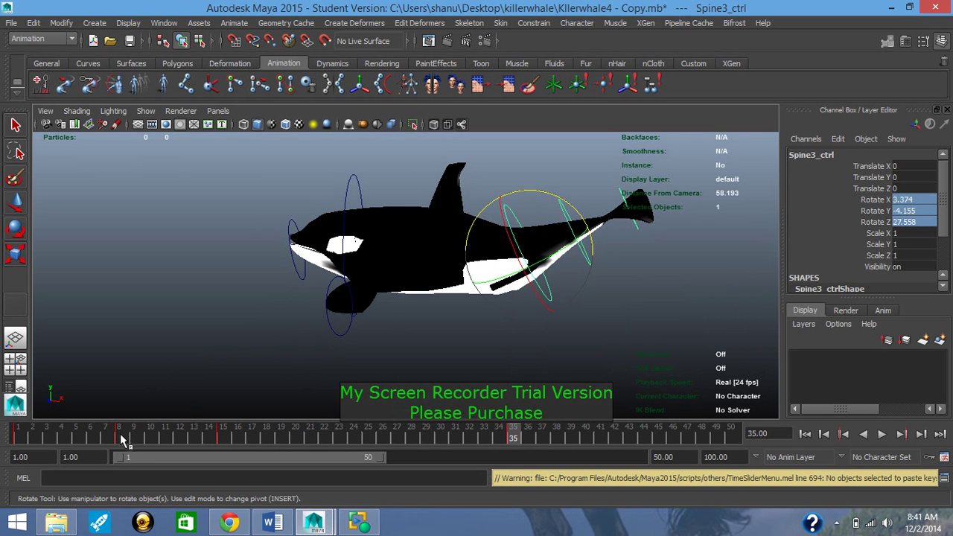
Copy the Spine3_ctrl tail-down key at frame 8 and paste it at frame 24.
left_click(120, 438)
right_click(120, 439)
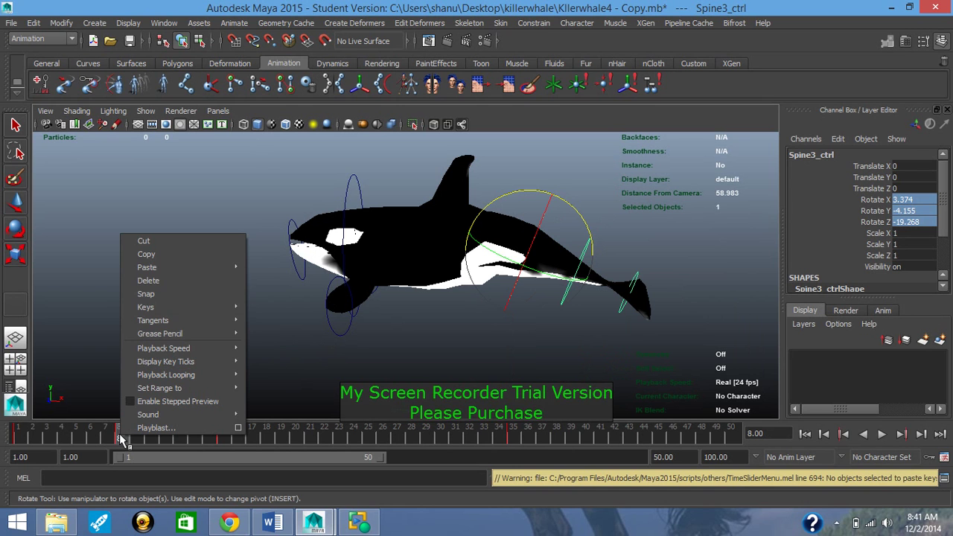
left_click(147, 254)
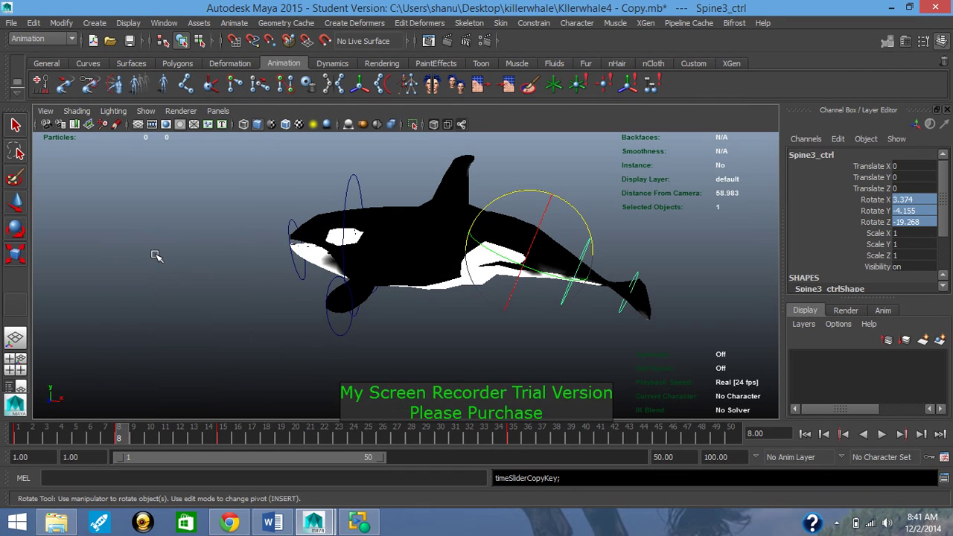
left_click(356, 439)
right_click(356, 439)
mouse_move(395, 272)
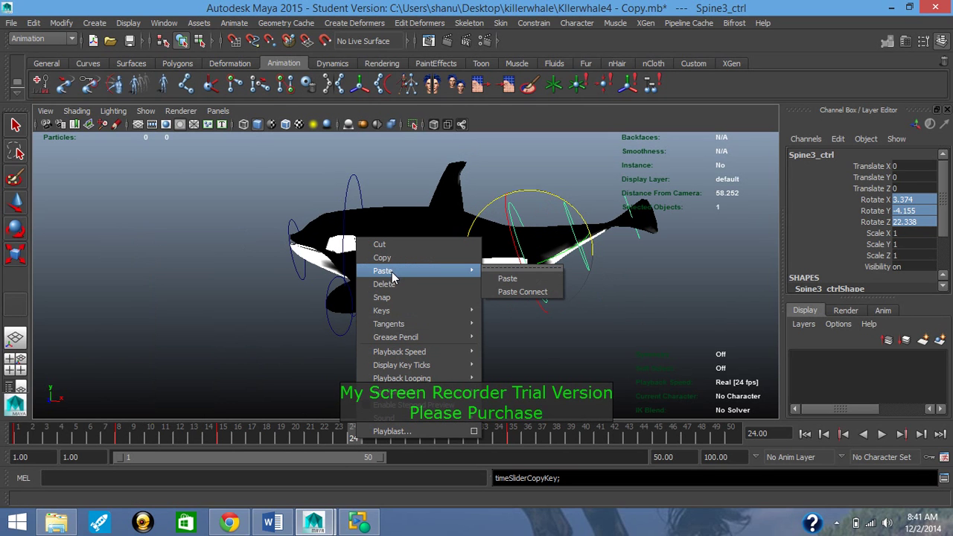
left_click(507, 278)
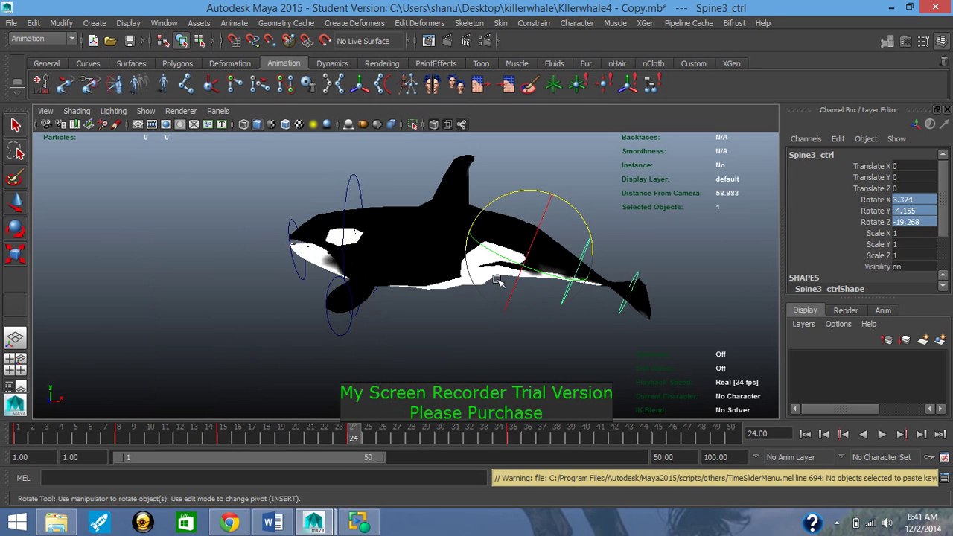
Paste the copied tail-down key at frame 47 and play back the animation.
left_click(691, 438)
right_click(691, 438)
mouse_move(736, 274)
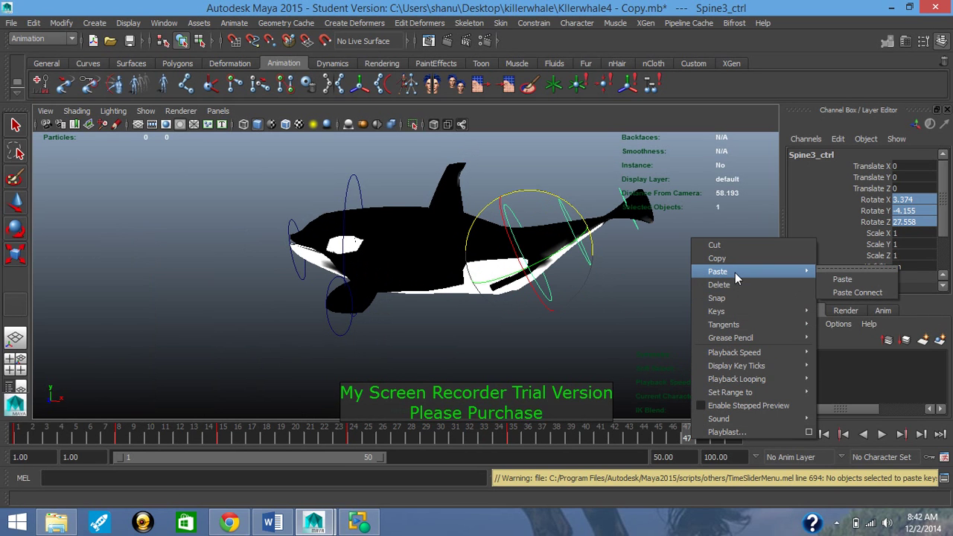
left_click(841, 279)
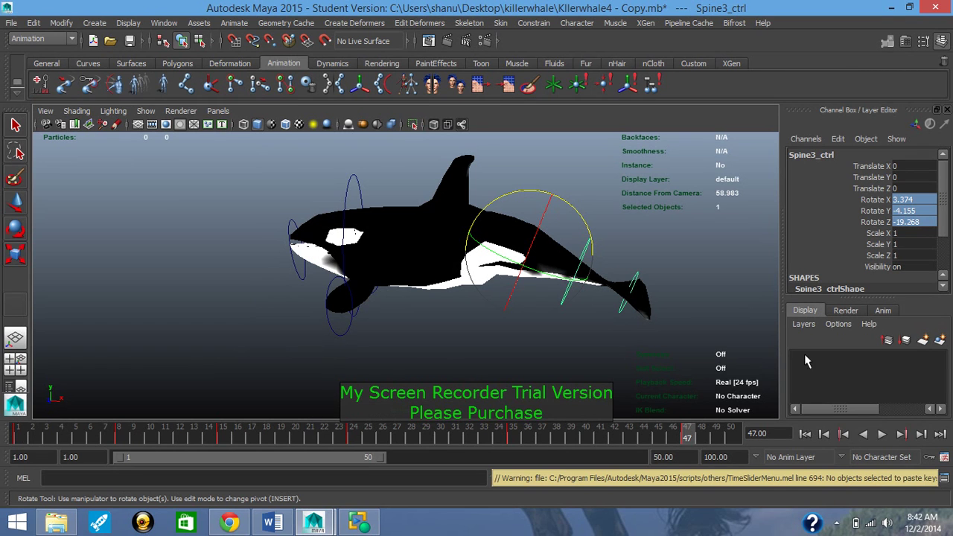
left_click(884, 438)
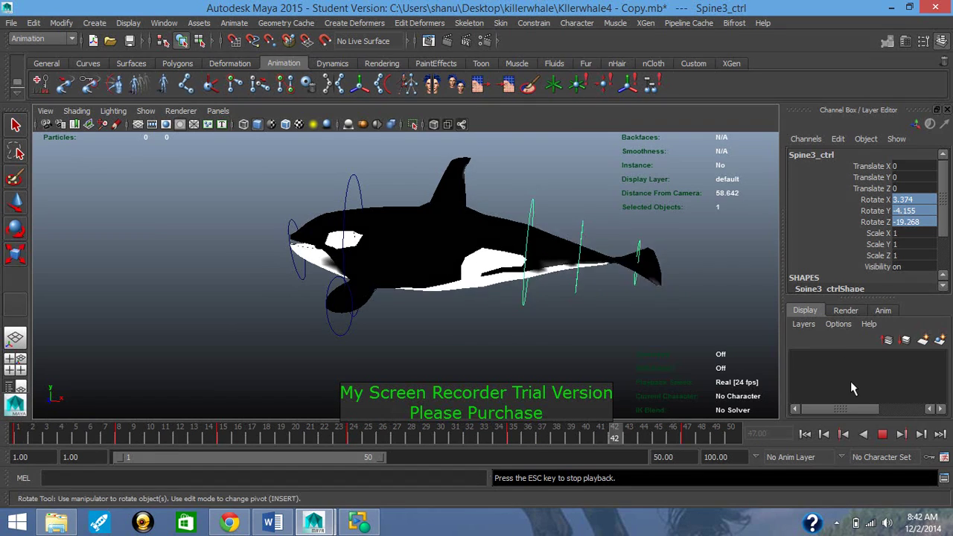
left_click(883, 435)
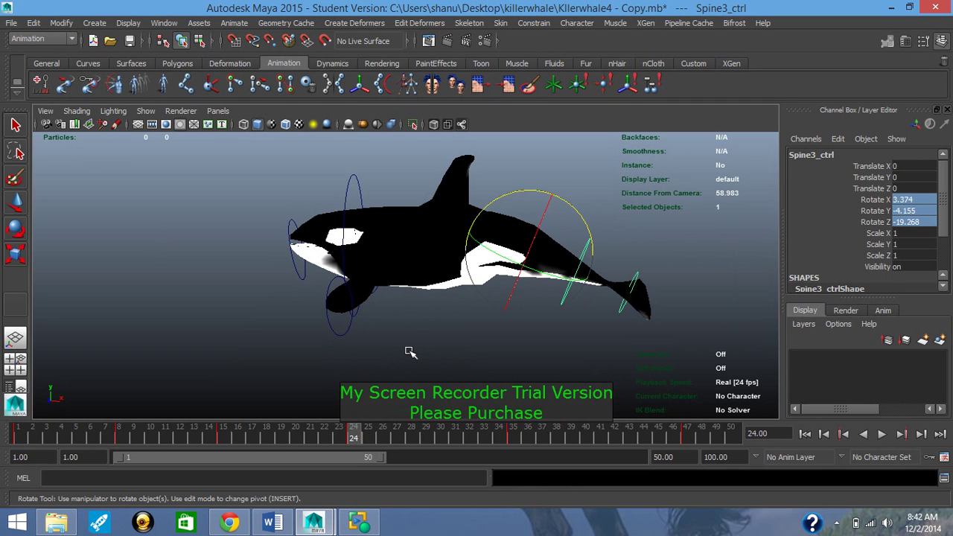
Examine which of Head_ctrl, Spine3_ctrl and Spine4_ctrl carry keys on the timeline by selecting them in turn.
left_click(350, 184)
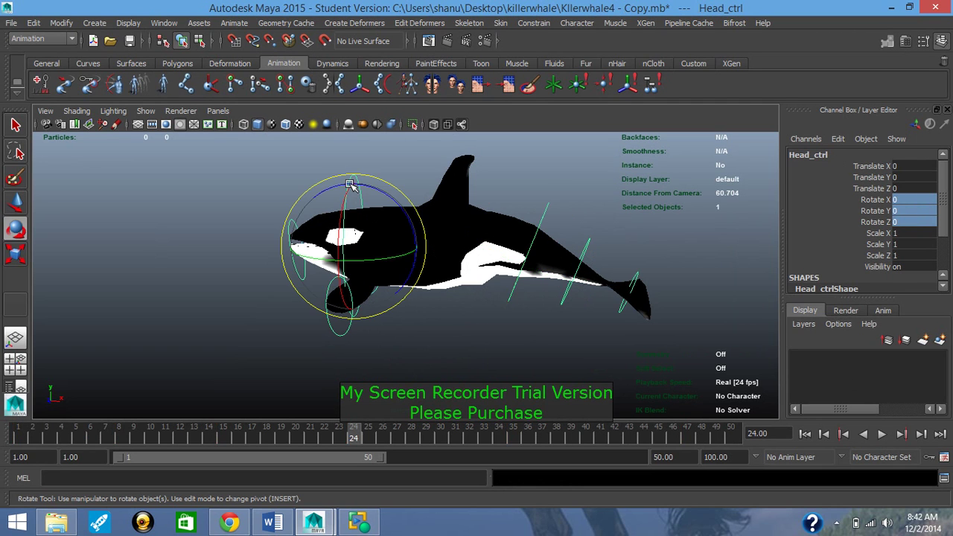
left_click(220, 184)
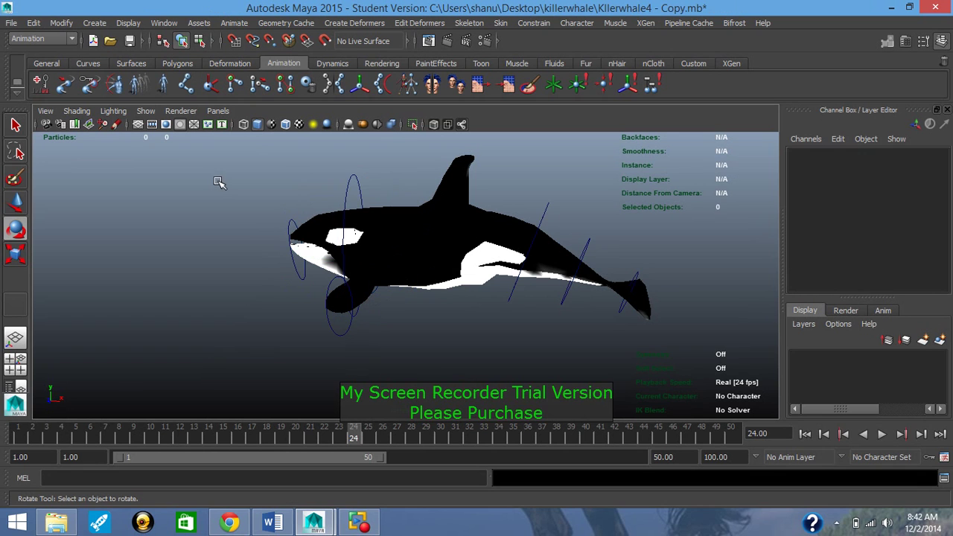
left_click(350, 189)
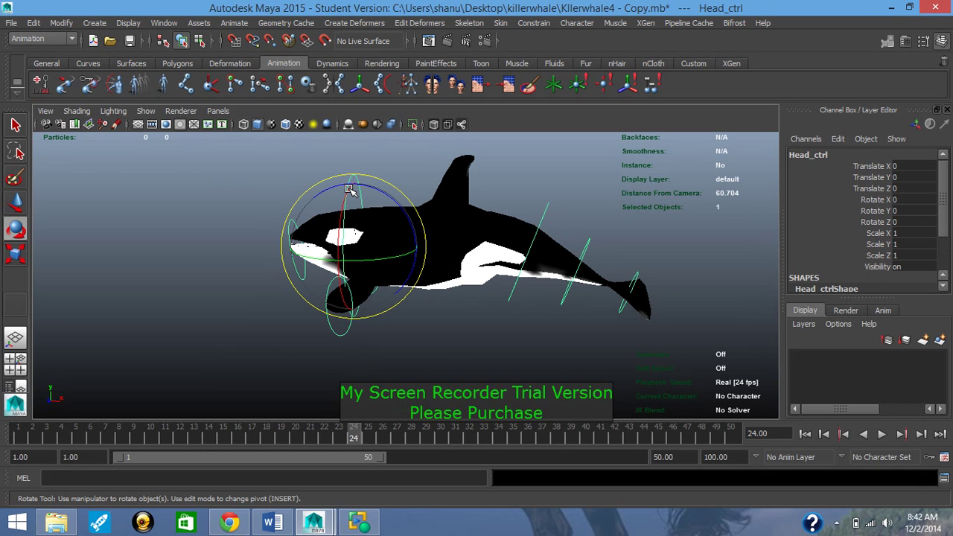
left_click(235, 187)
left_click(347, 188)
left_click(198, 375)
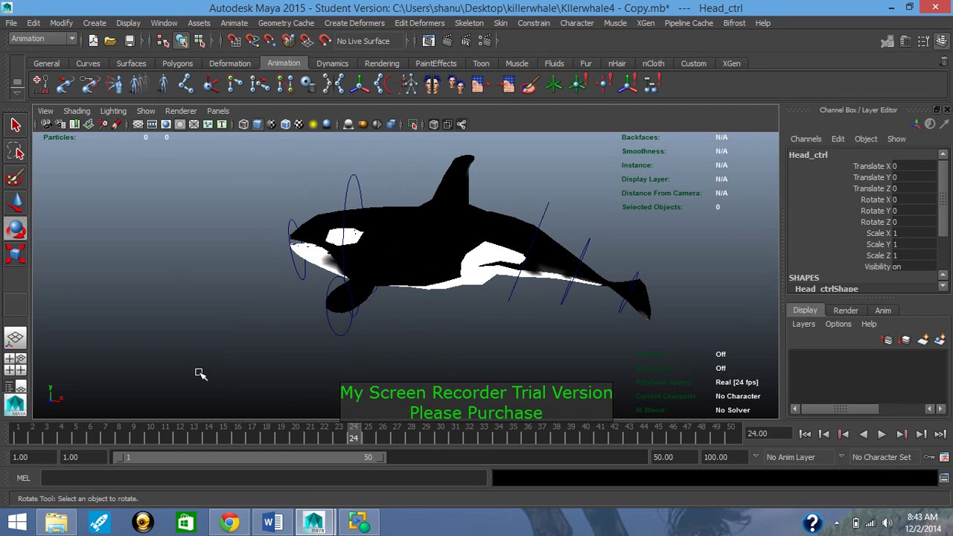
left_click(513, 295)
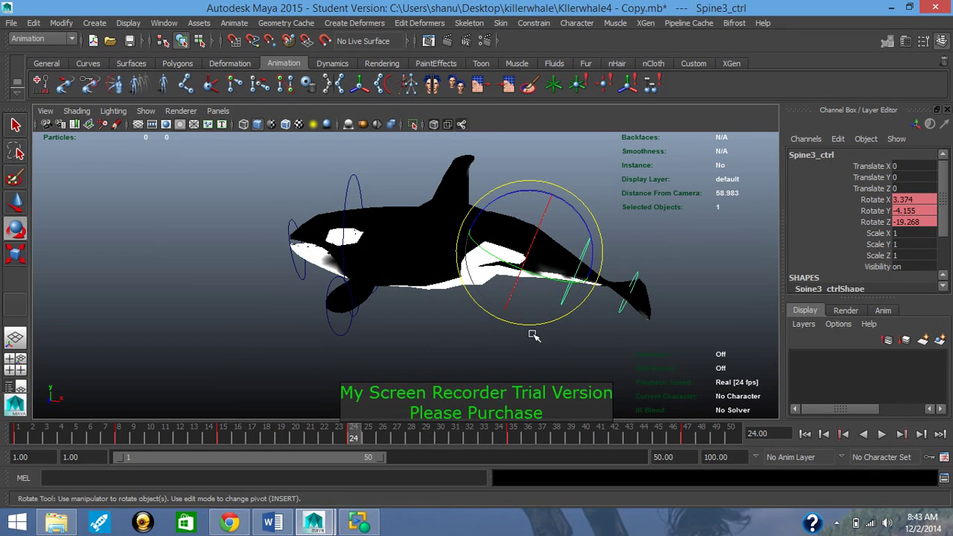
left_click(549, 320)
left_click(566, 296)
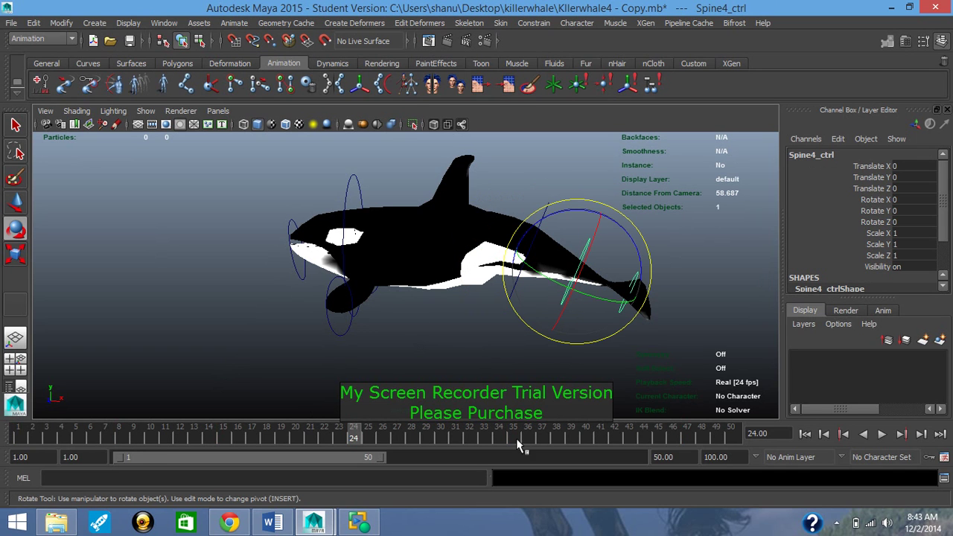
left_click(347, 184)
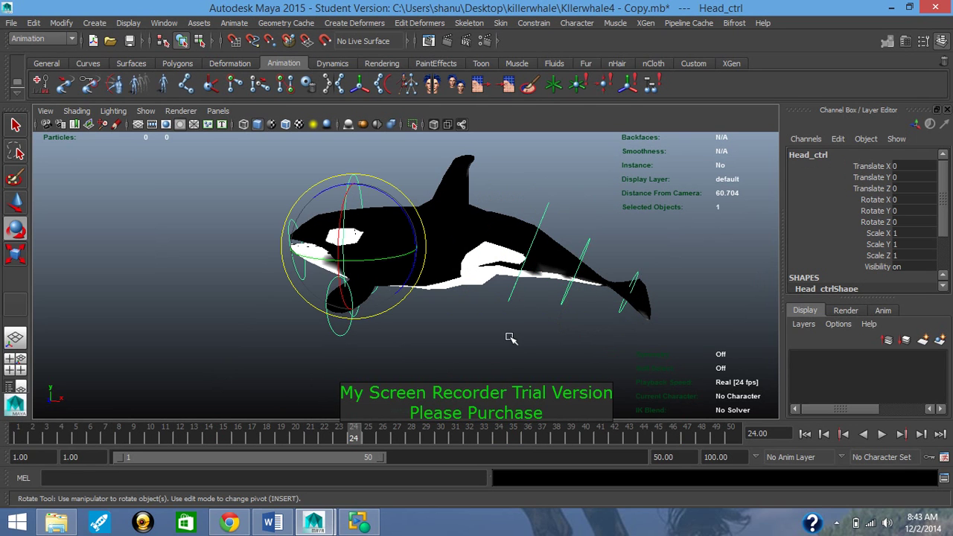
left_click(507, 314)
left_click(511, 298)
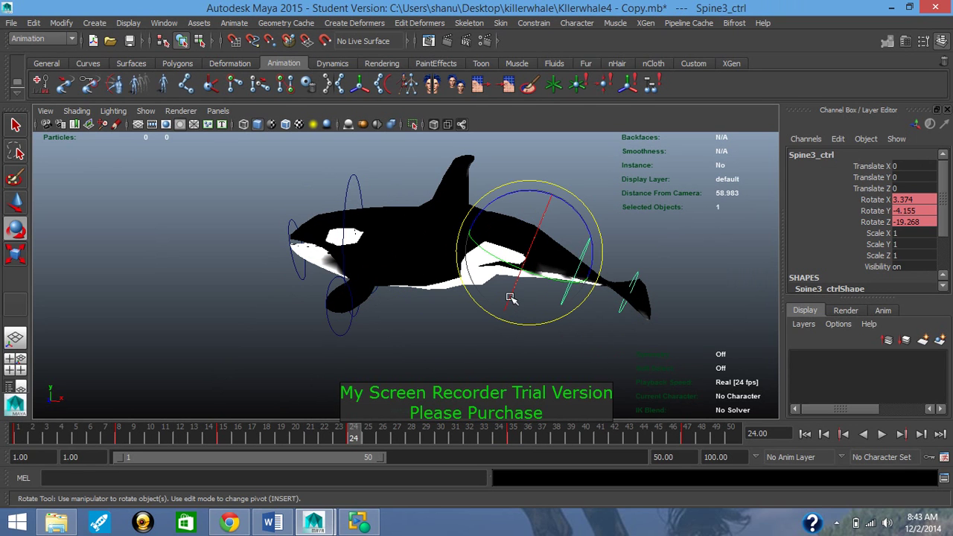
left_click(405, 344)
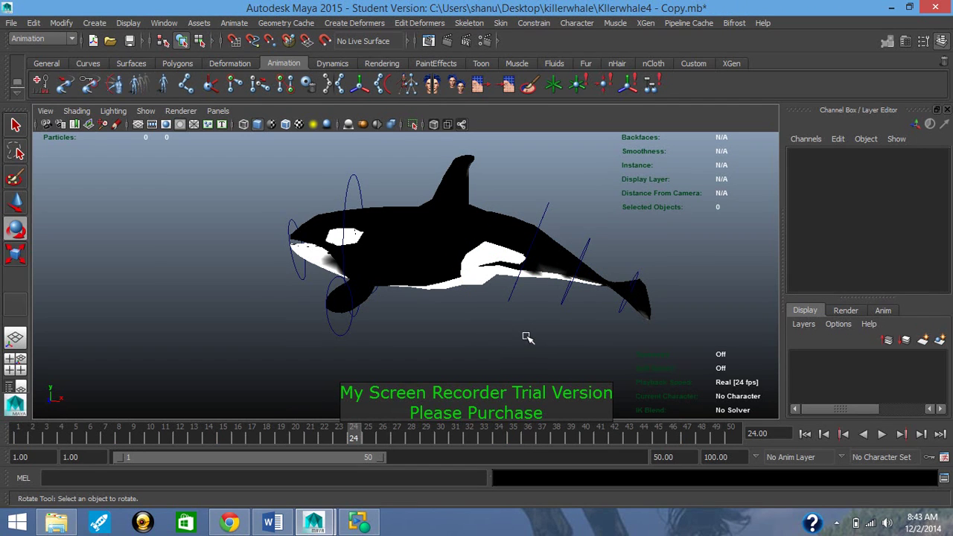
left_click(512, 297)
At frame 1, move Head_ctrl along X to a Translate X of about 26.97 and key that channel.
left_click(349, 190)
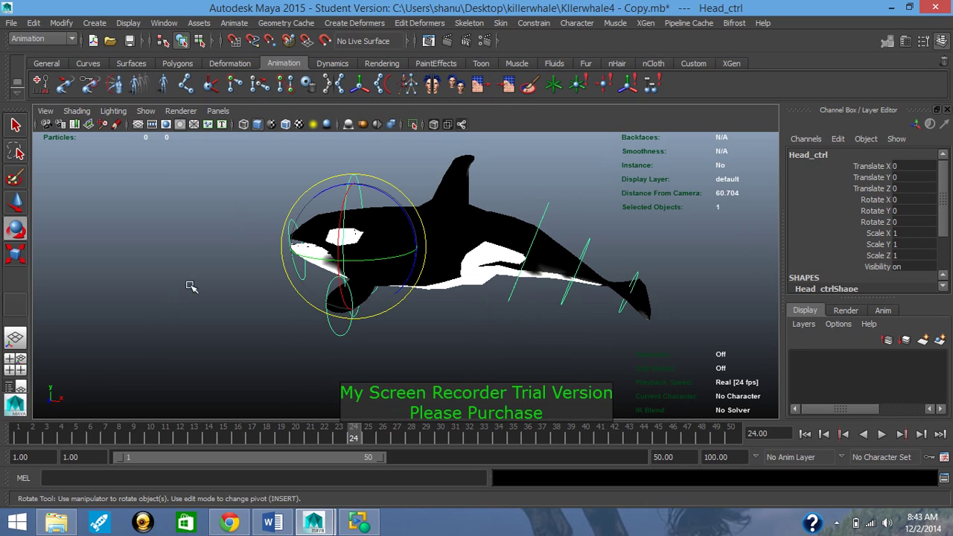
left_click(22, 442)
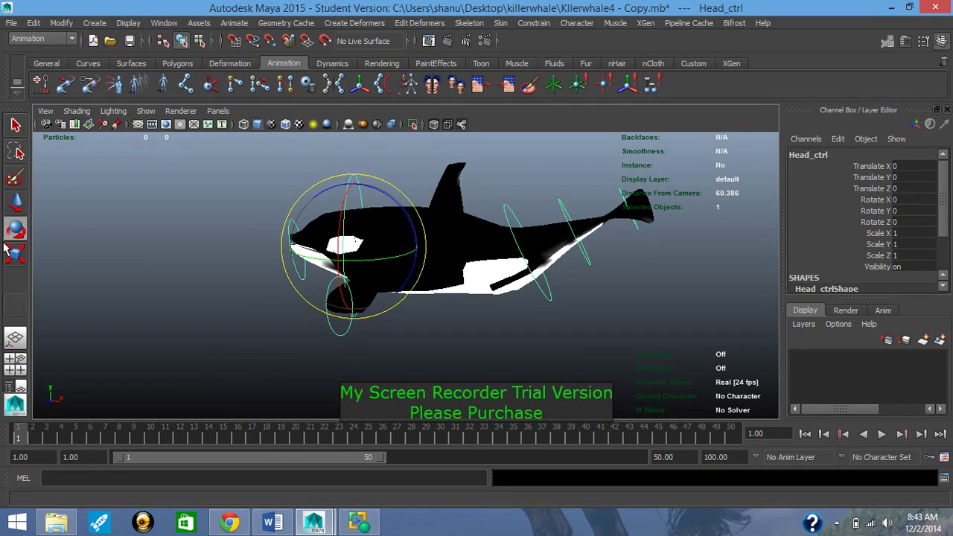
left_click(17, 204)
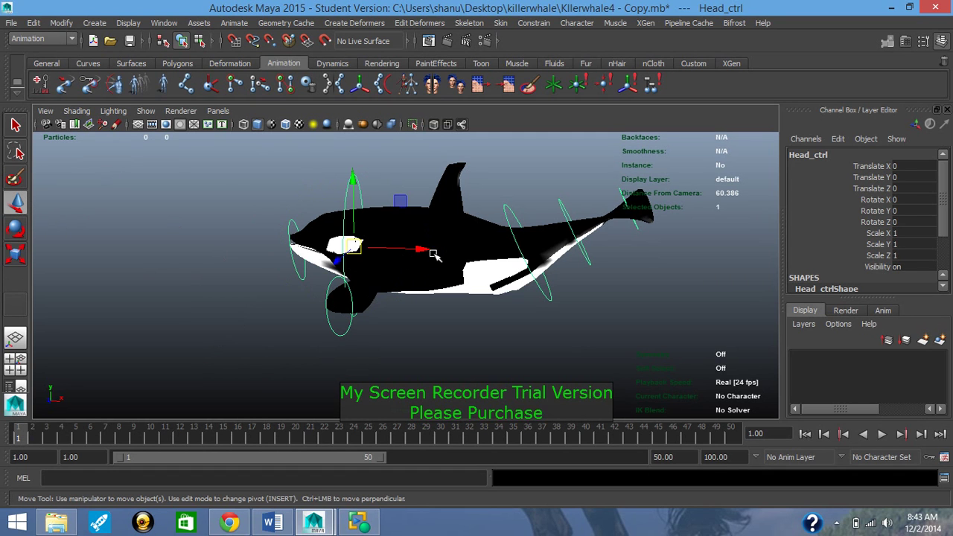
left_click_drag(423, 251, 765, 276)
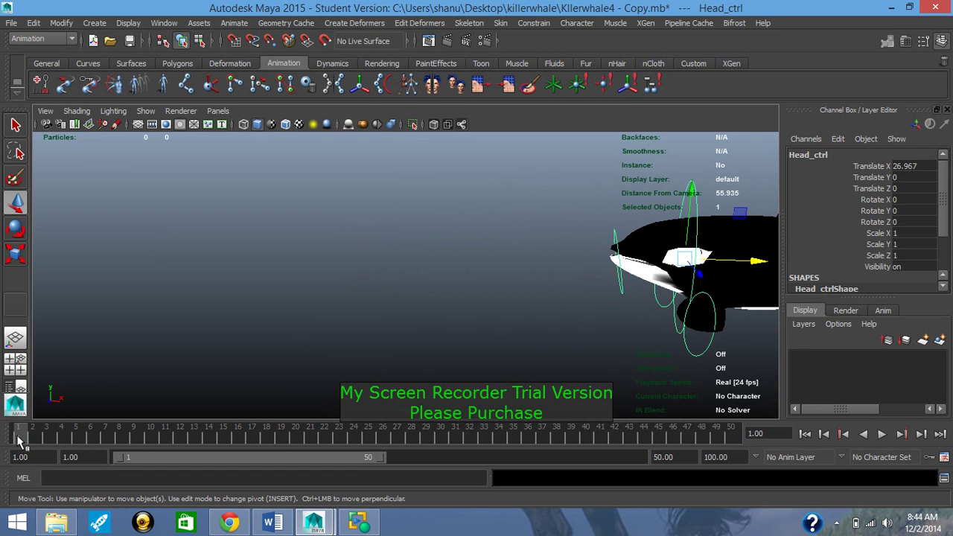
double_click(906, 166)
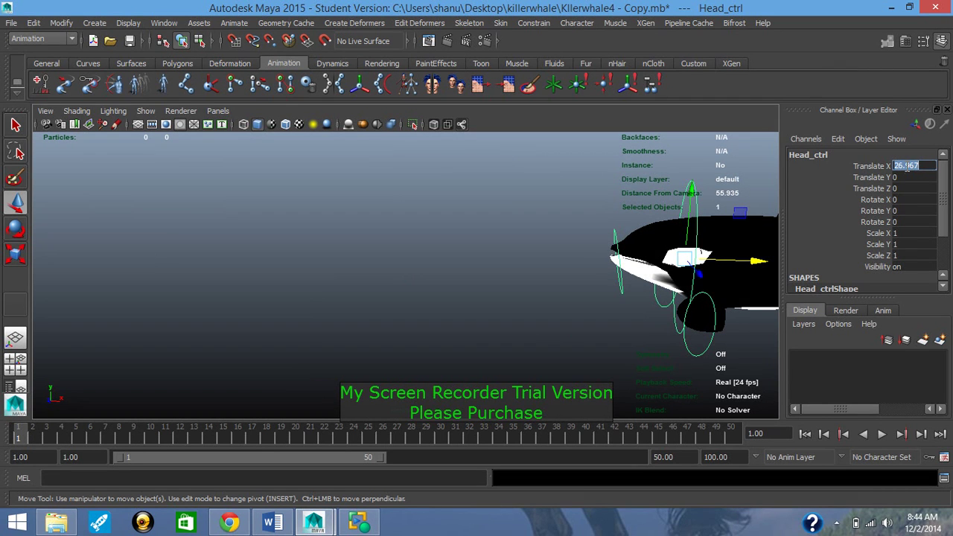
left_click(899, 168)
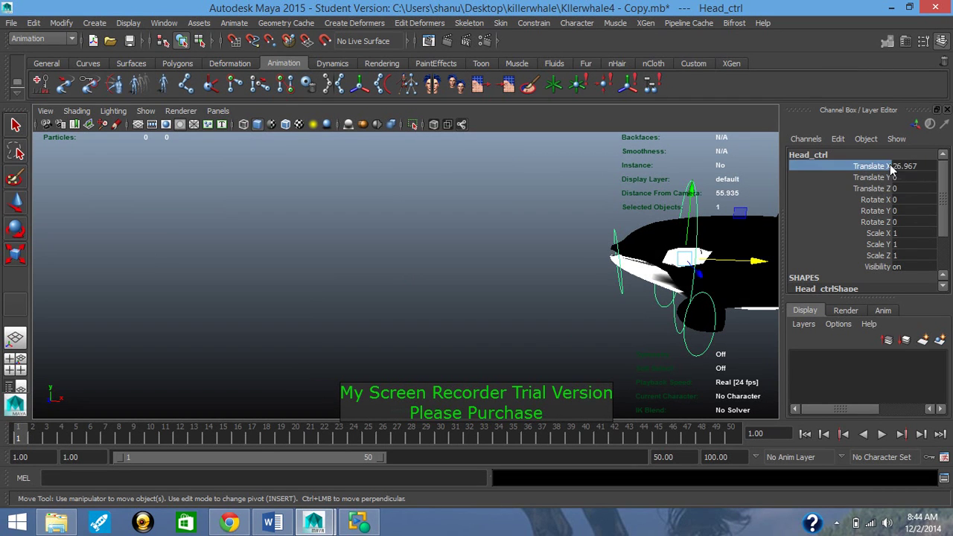
double_click(901, 169)
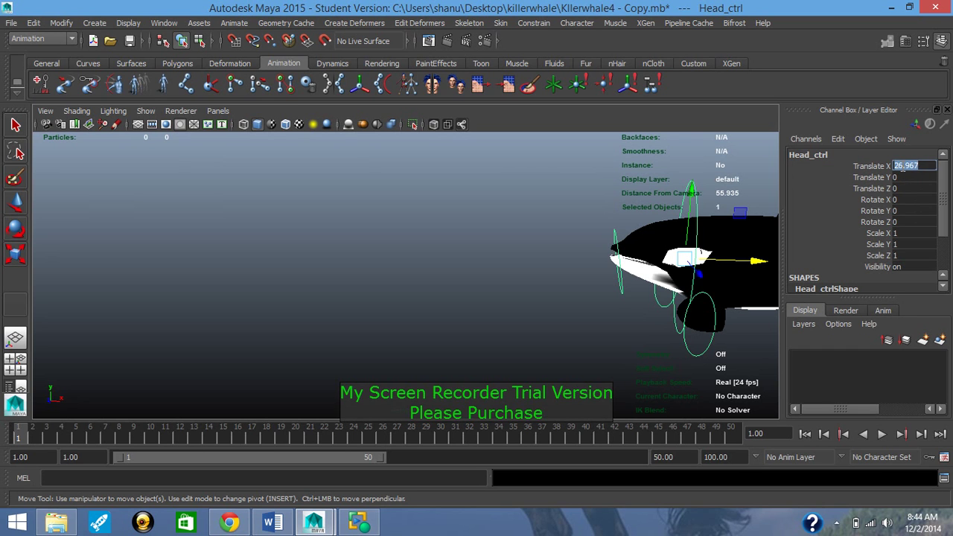
left_click(902, 169)
right_click(903, 170)
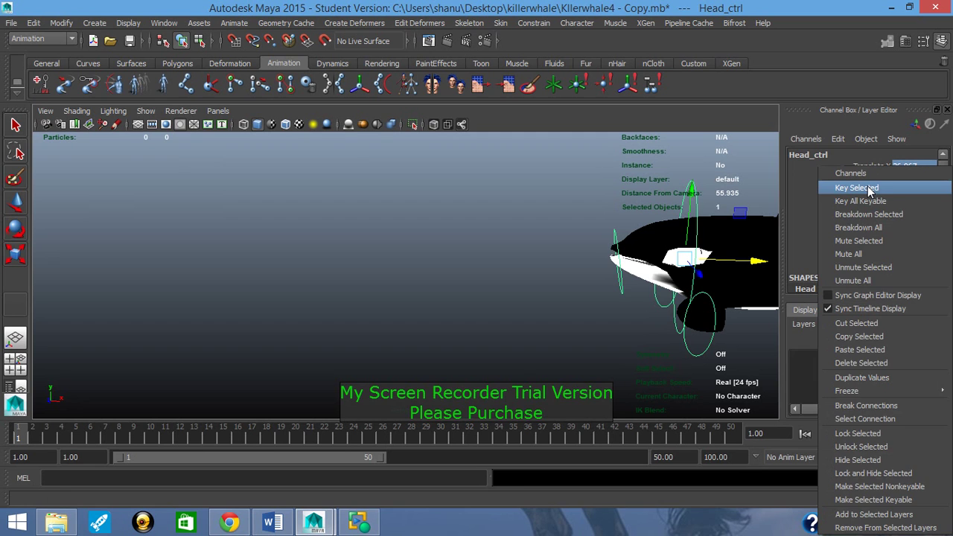
left_click(868, 187)
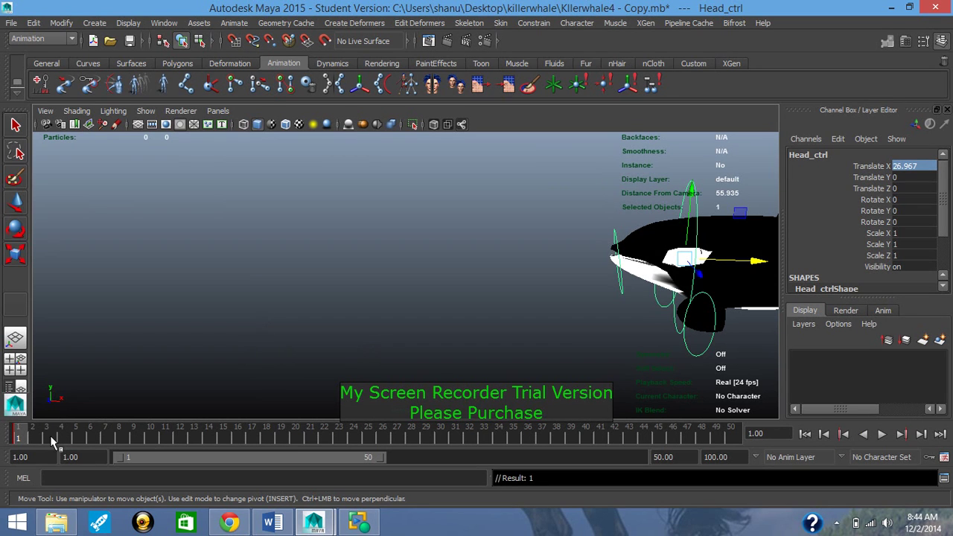
At frame 7, move Head_ctrl forward to a Translate X of about 17.35 and key that channel.
left_click(107, 443)
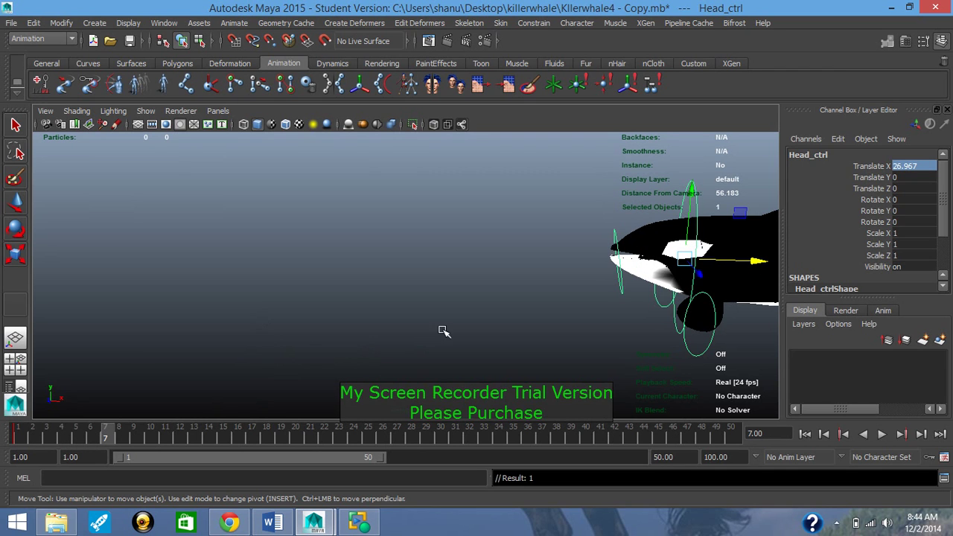
left_click_drag(756, 261, 628, 279)
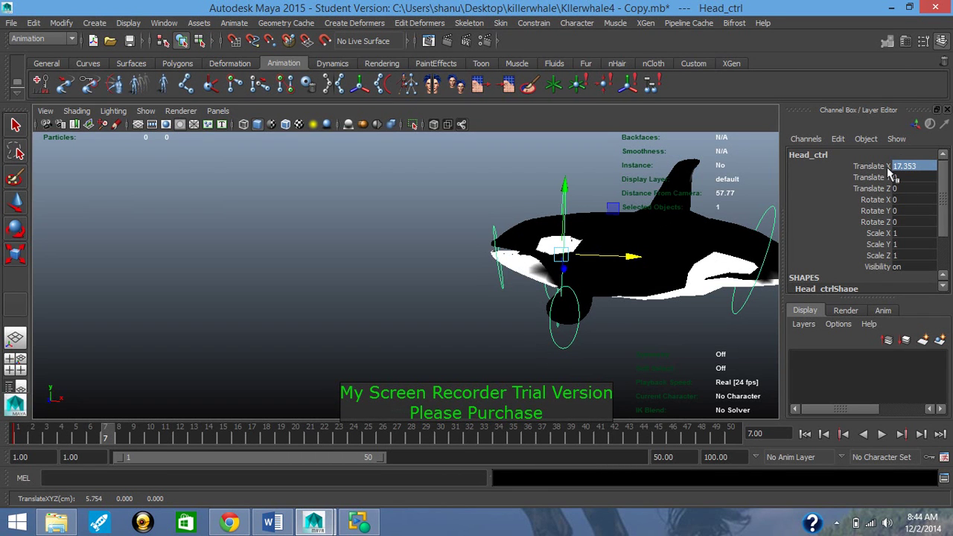
right_click(915, 171)
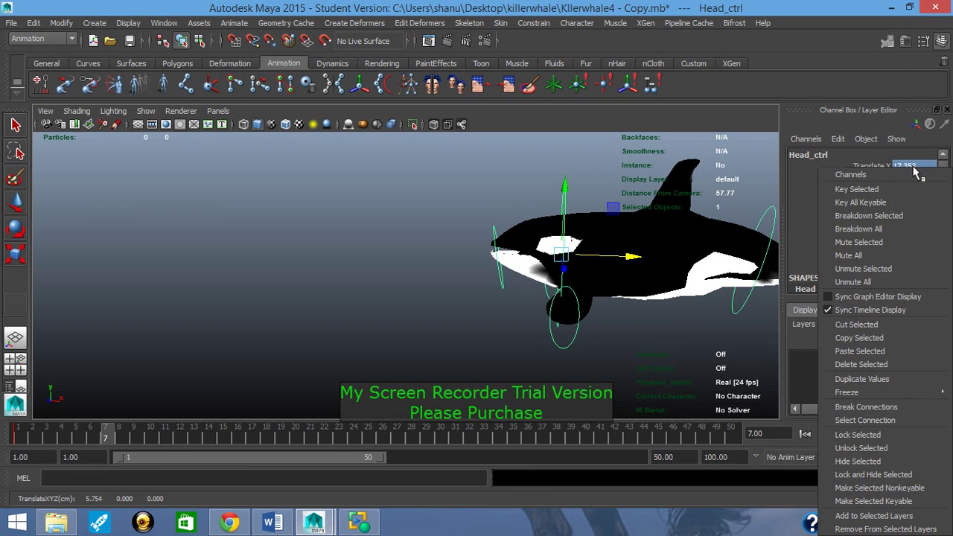
left_click(883, 192)
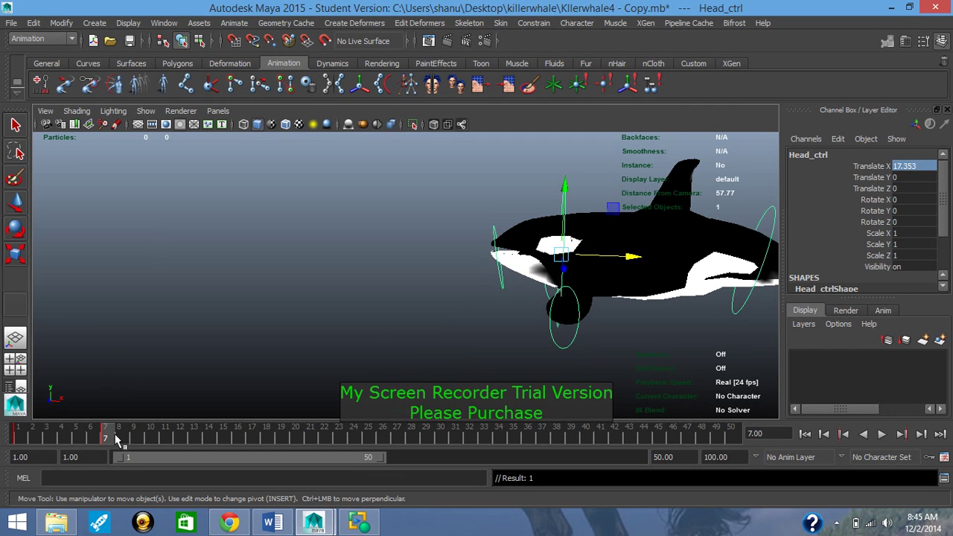
At frame 14, move Head_ctrl forward to a Translate X of about 6.18 and key that channel.
left_click(208, 442)
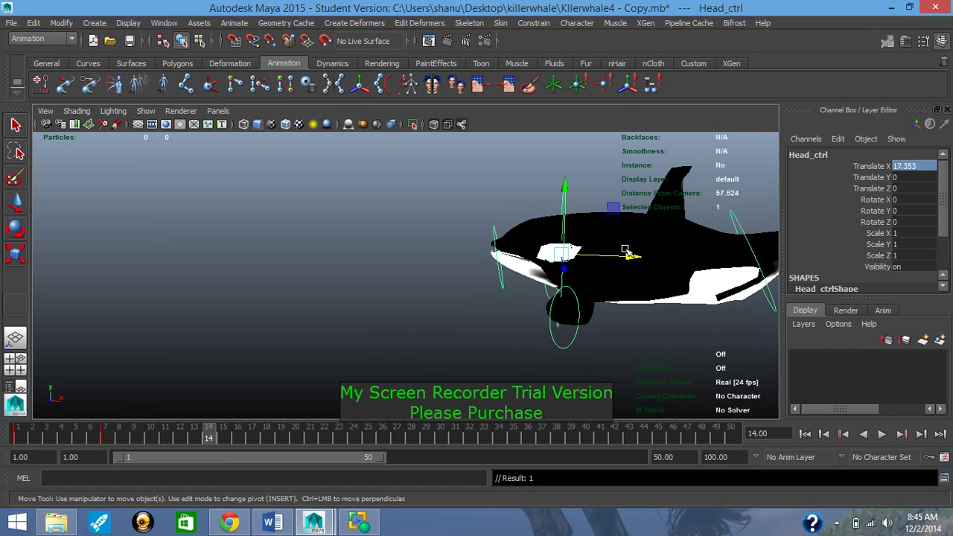
left_click_drag(632, 259, 490, 280)
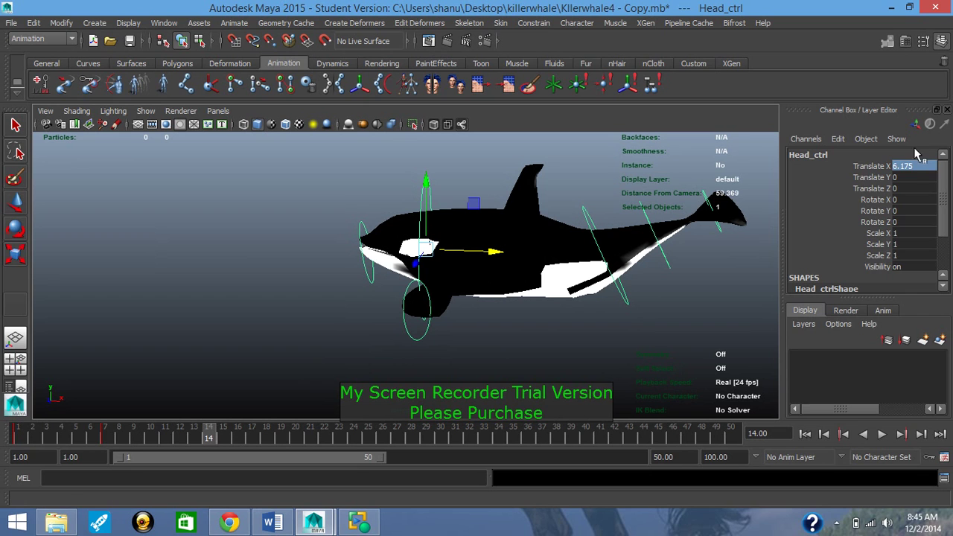
right_click(913, 171)
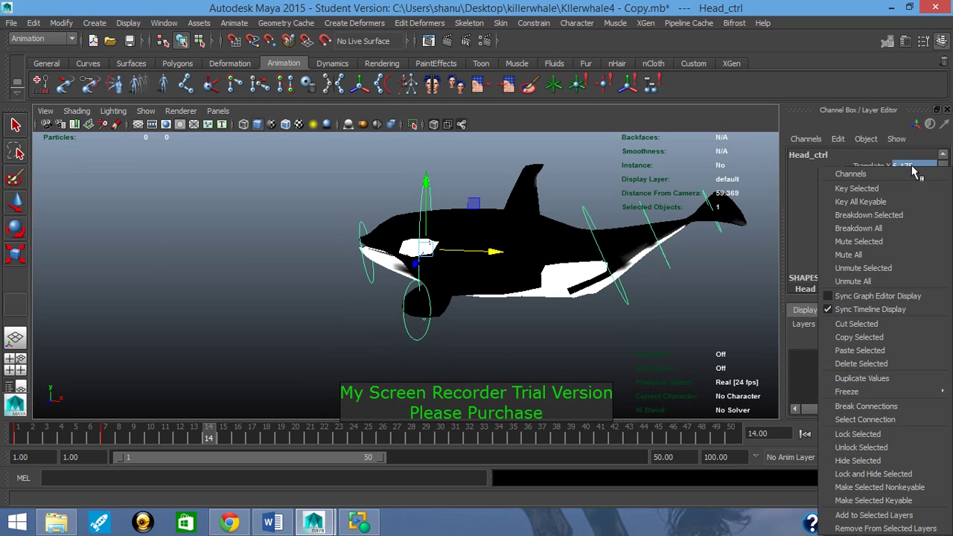
left_click(880, 191)
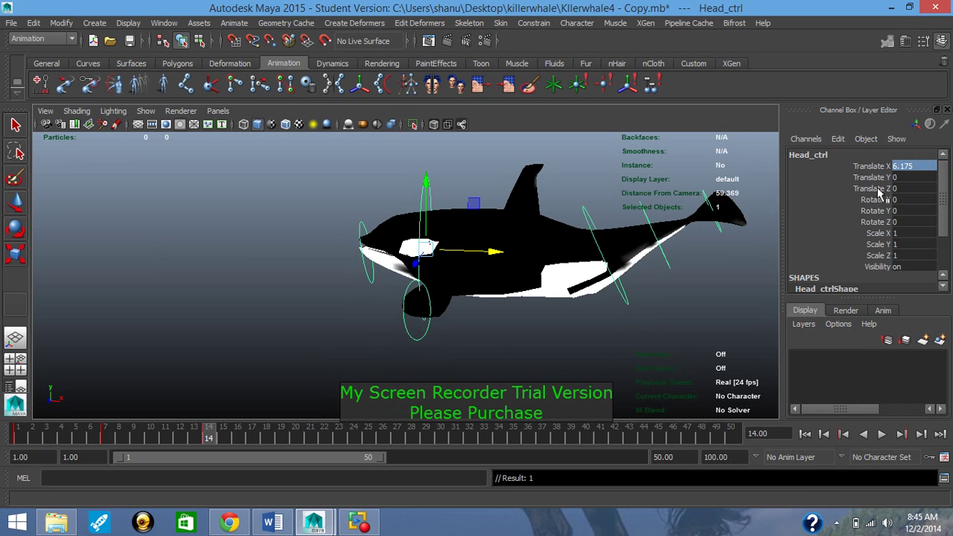
At frame 23, move Head_ctrl forward to a Translate X of about -4.52 and key that channel.
left_click(341, 441)
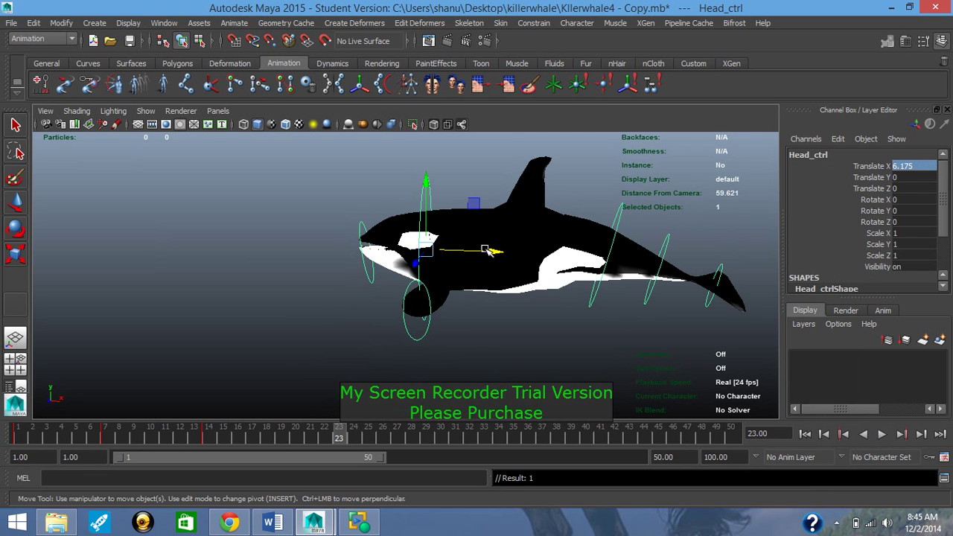
left_click_drag(495, 253, 369, 267)
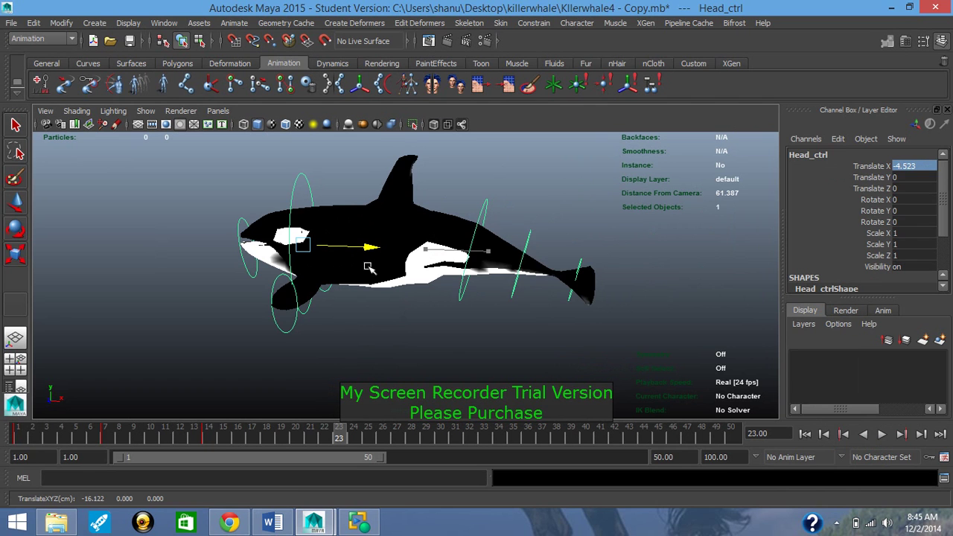
left_click(369, 267)
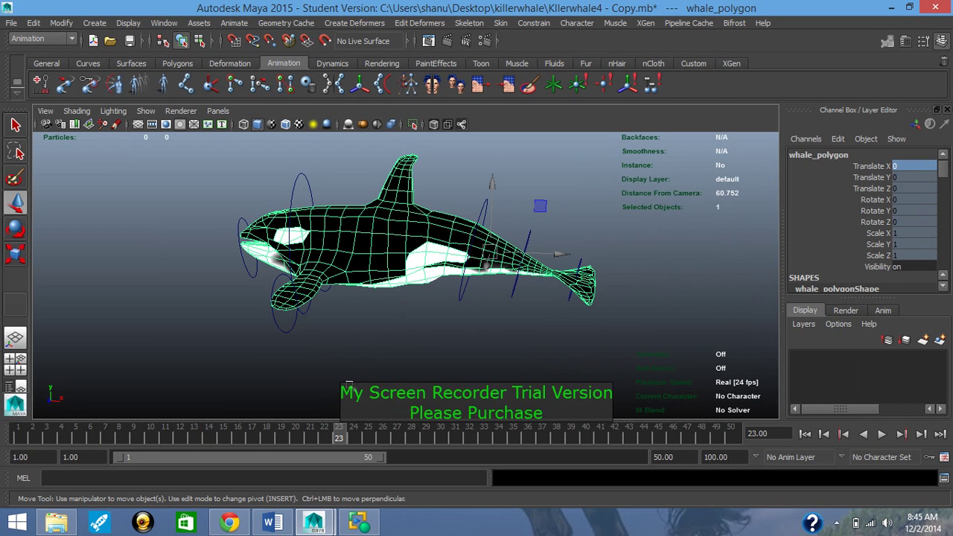
left_click(294, 189)
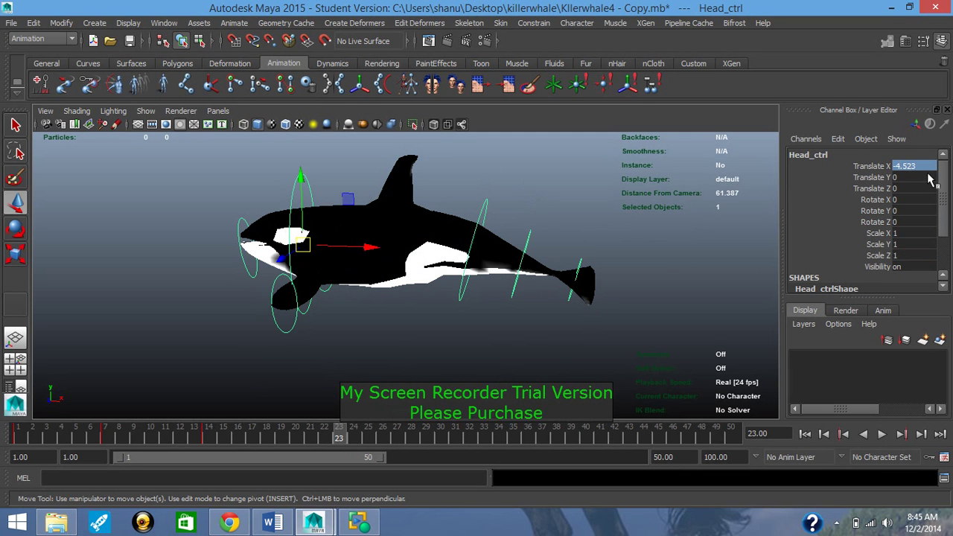
right_click(924, 169)
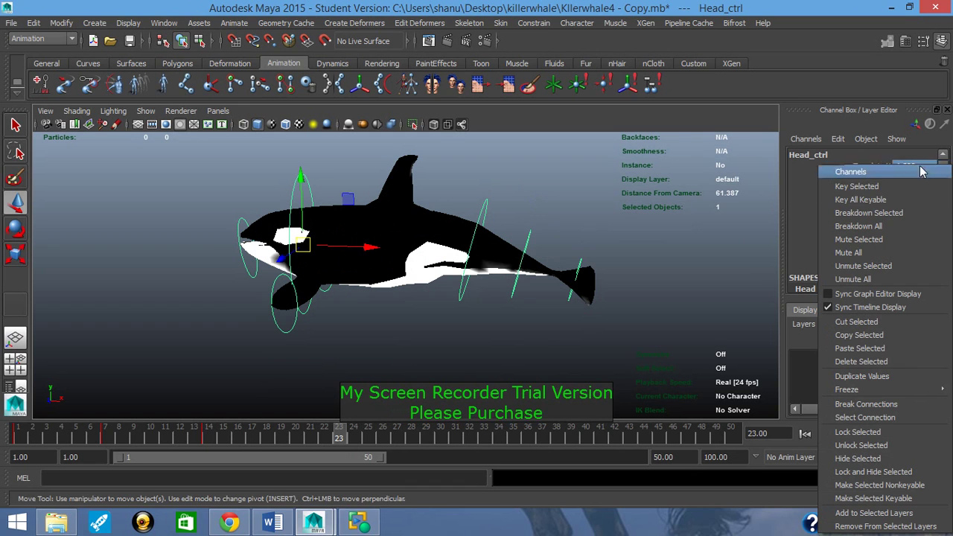
left_click(856, 187)
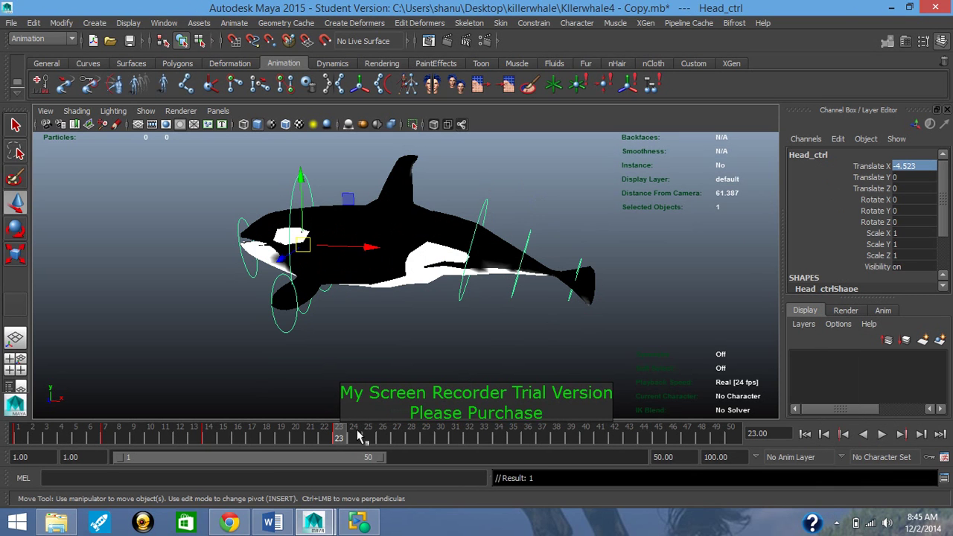
At frame 33, move Head_ctrl forward to a Translate X of about -17.24 and key that channel.
left_click(485, 440)
left_click_drag(368, 246, 228, 246)
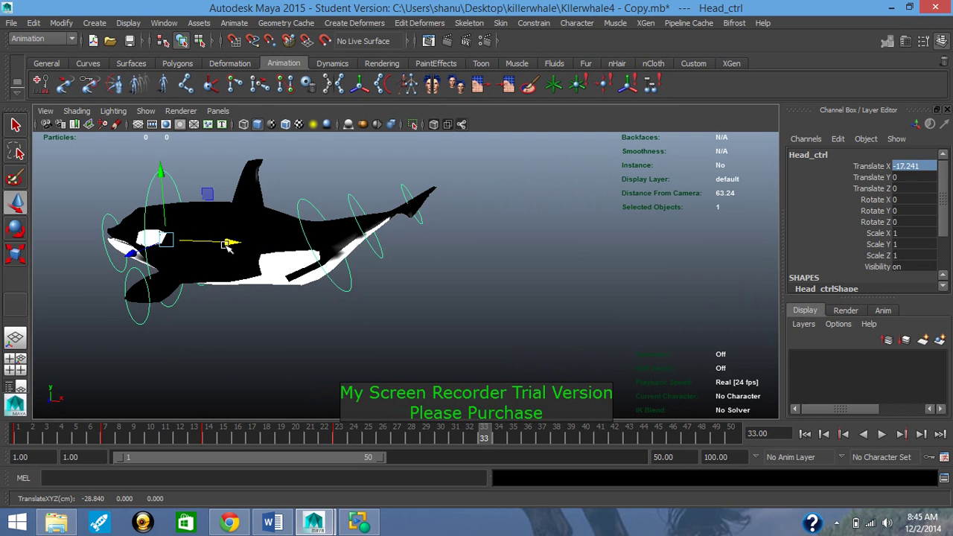
right_click(922, 170)
left_click(886, 186)
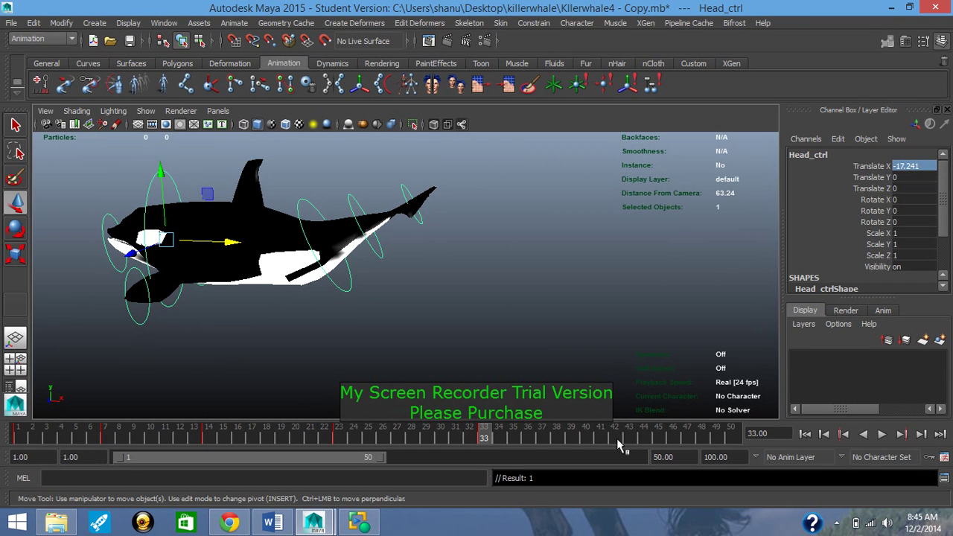
At frame 48, move Head_ctrl forward to a Translate X of about -36.12 and key that channel.
left_click(702, 440)
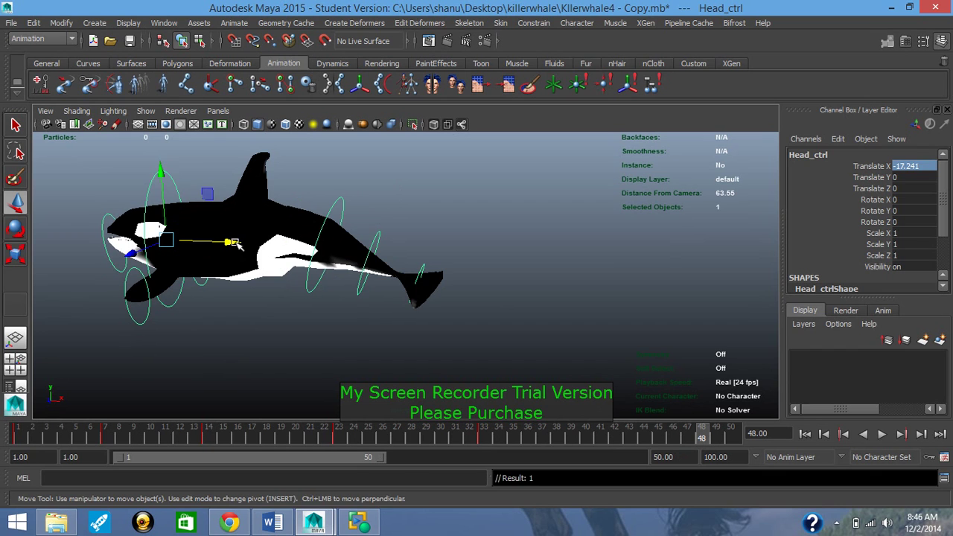
left_click_drag(235, 244, 42, 248)
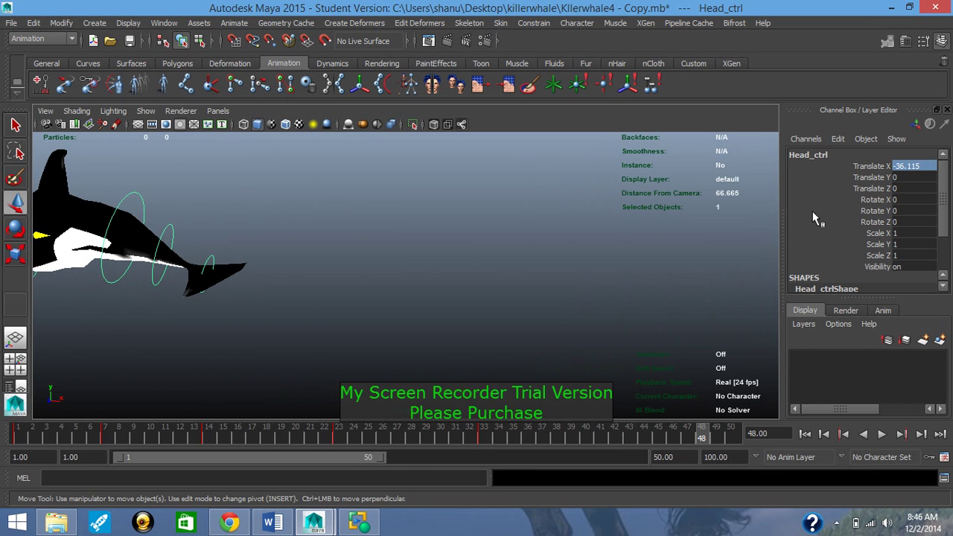
right_click(908, 171)
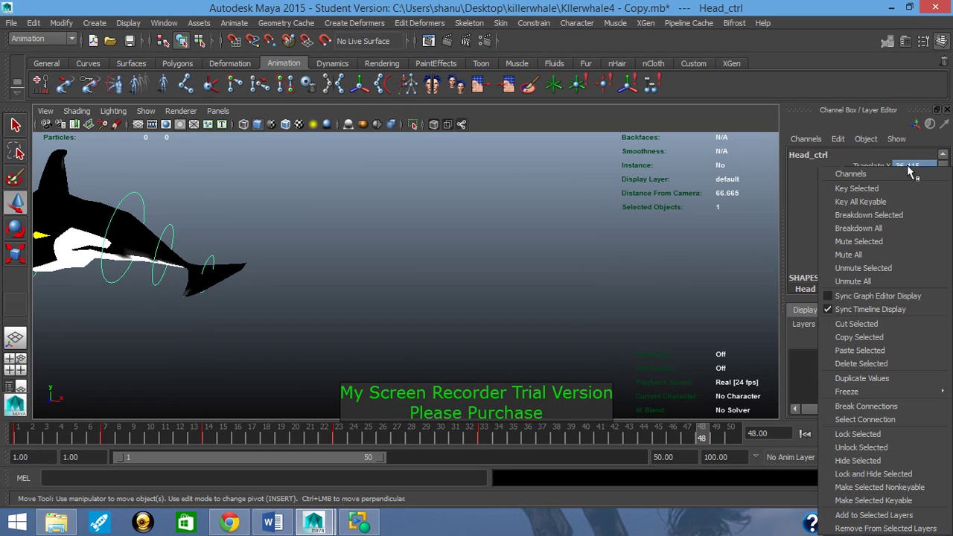
left_click(873, 191)
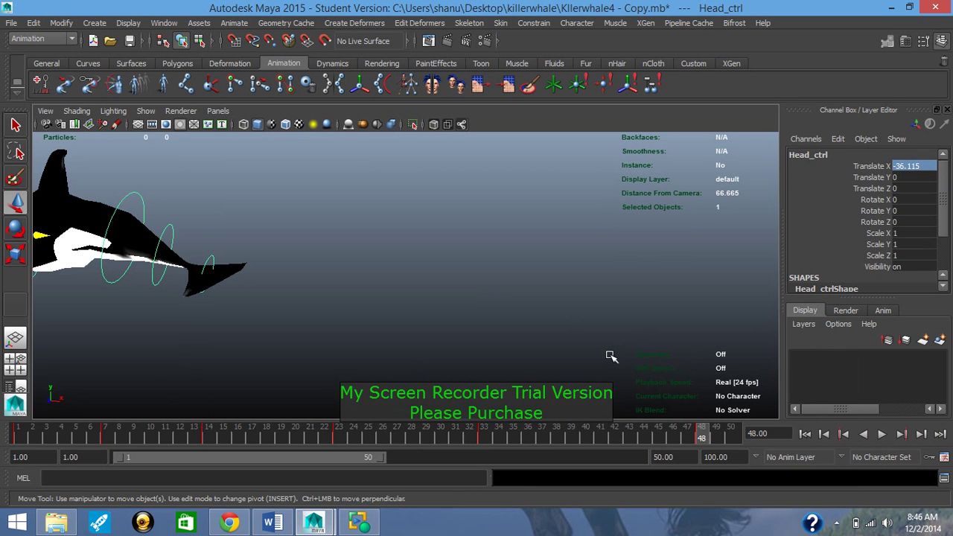
Play back the swim animation to review the whale's forward travel, replaying it from frame 1 with Head_ctrl selected.
left_click(611, 355)
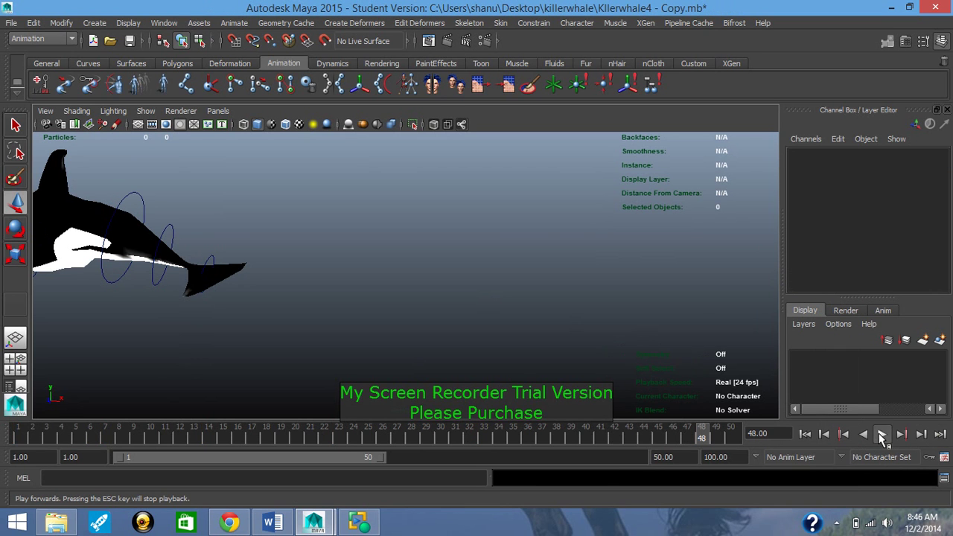
left_click(882, 434)
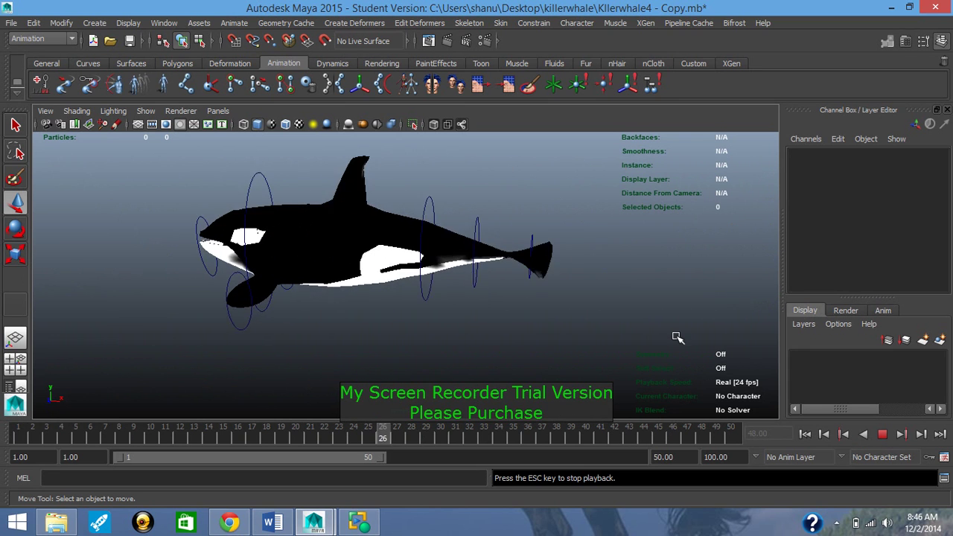
left_click(883, 436)
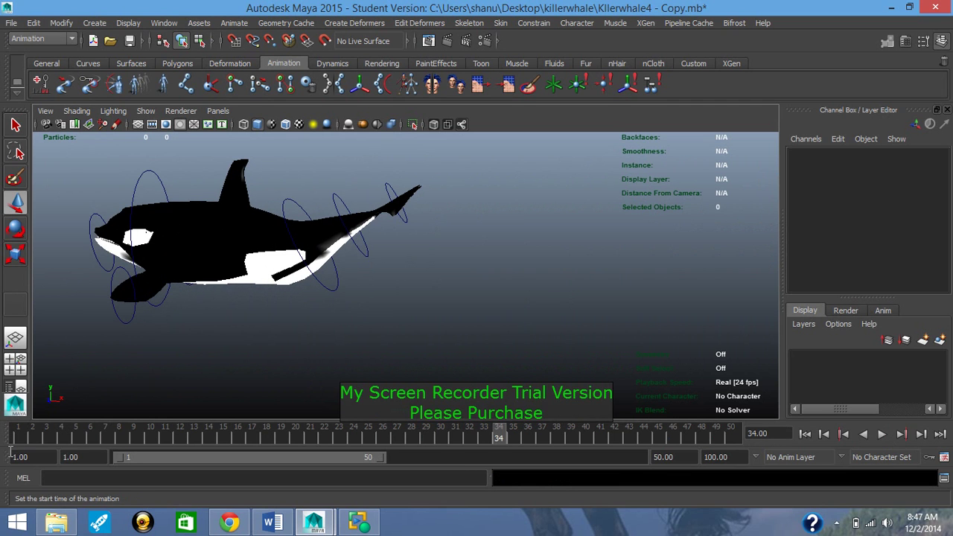
left_click(140, 179)
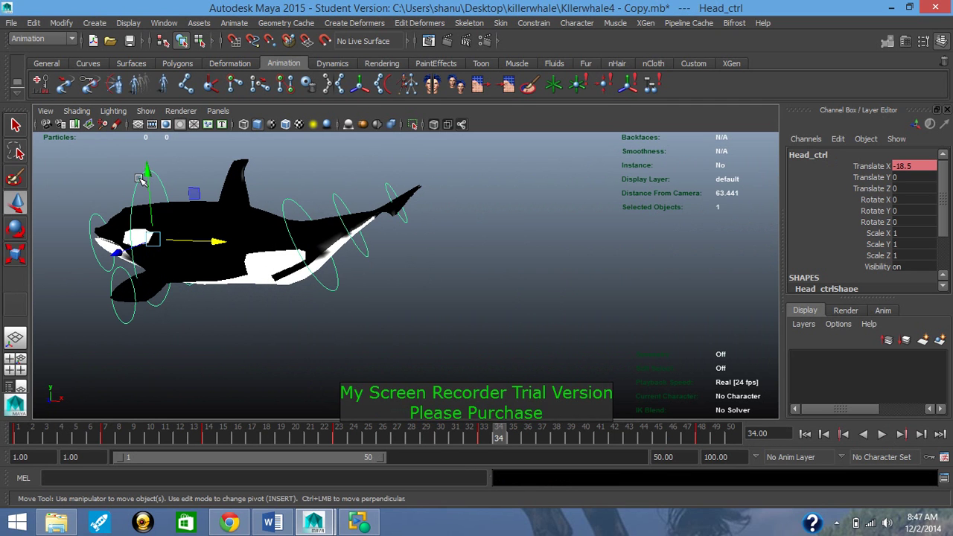
left_click(19, 440)
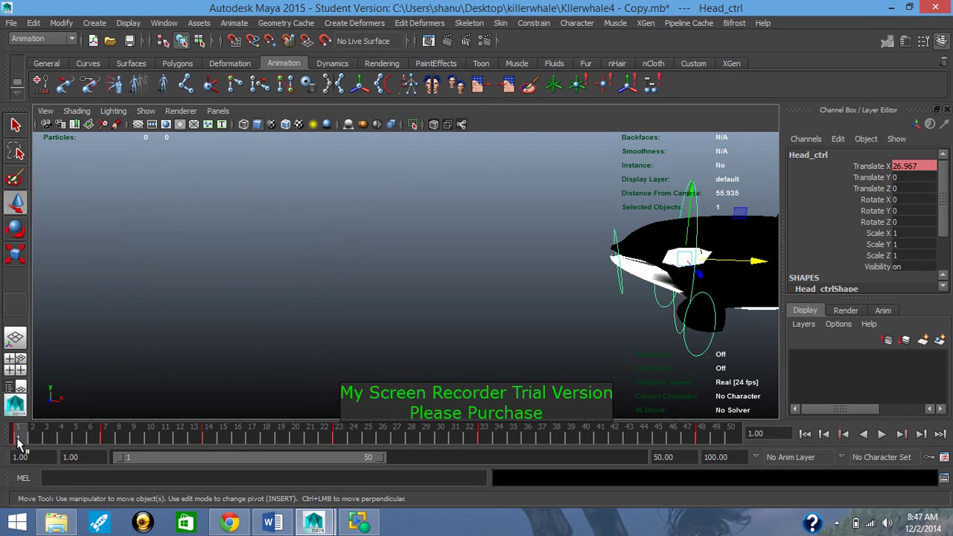
key("alt+v")
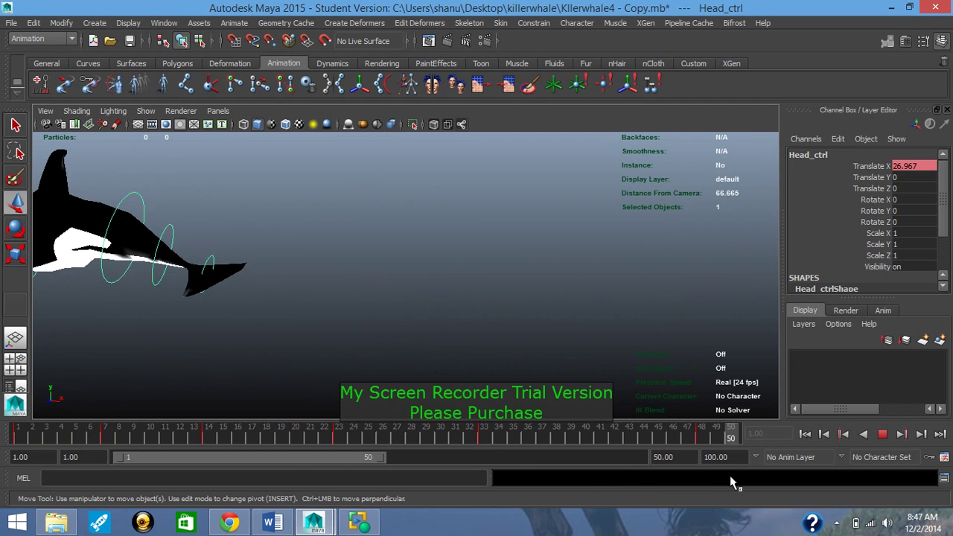
At frame 4, rotate Head_ctrl to a Rotate Z of about 24.28 and key its translate and rotate channels.
mouse_move(617, 435)
left_mouse_down()
mouse_move(617, 478)
mouse_move(206, 452)
mouse_move(40, 456)
mouse_move(342, 463)
mouse_move(83, 469)
mouse_move(63, 460)
left_mouse_up()
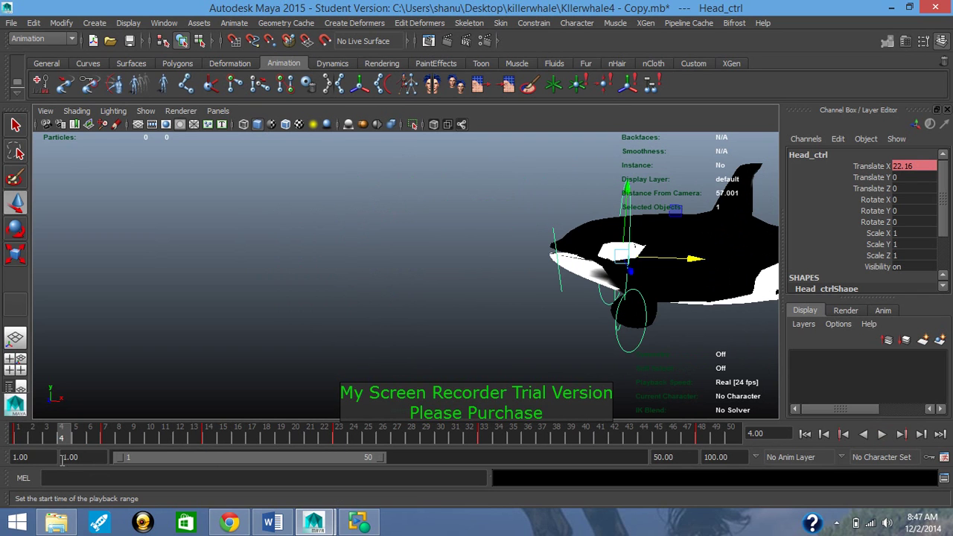
left_click(16, 230)
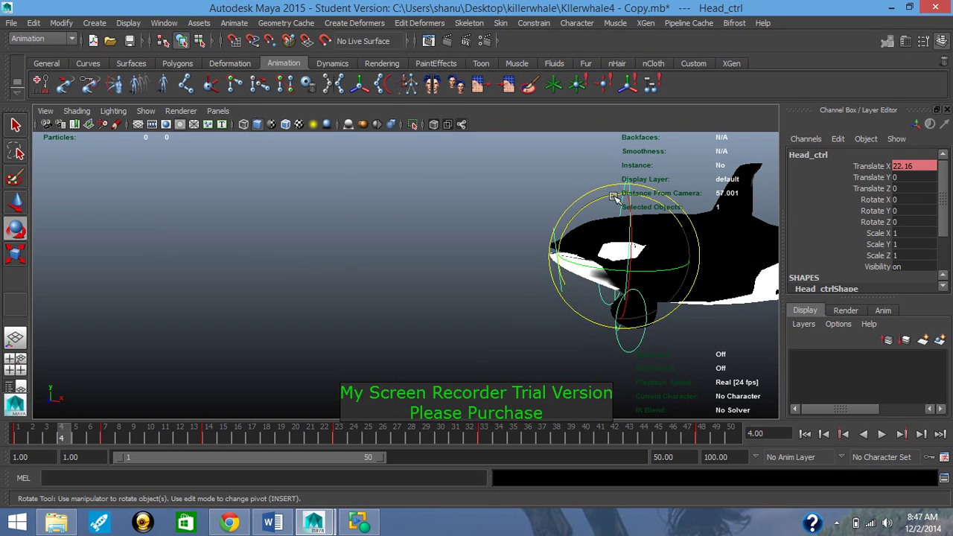
left_click_drag(612, 198, 596, 221)
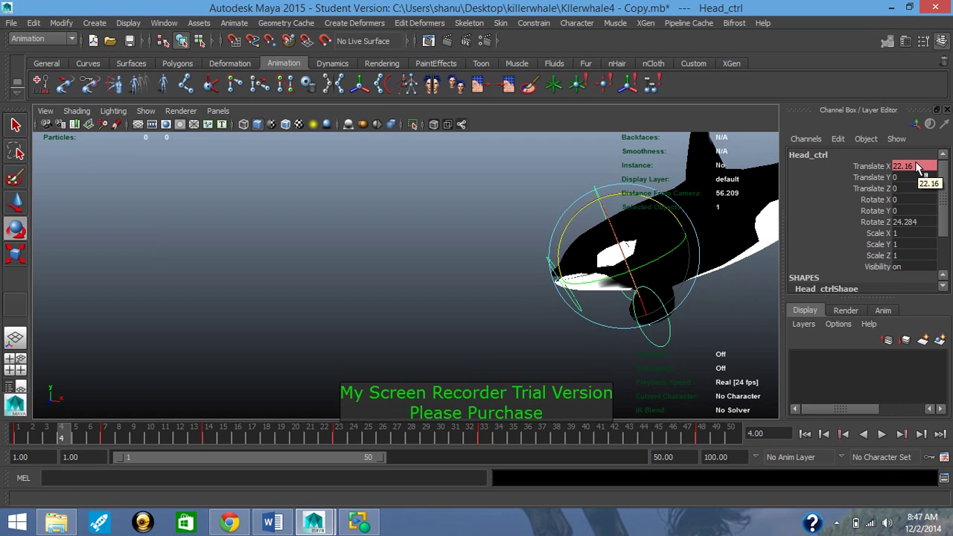
left_click_drag(918, 167, 919, 225)
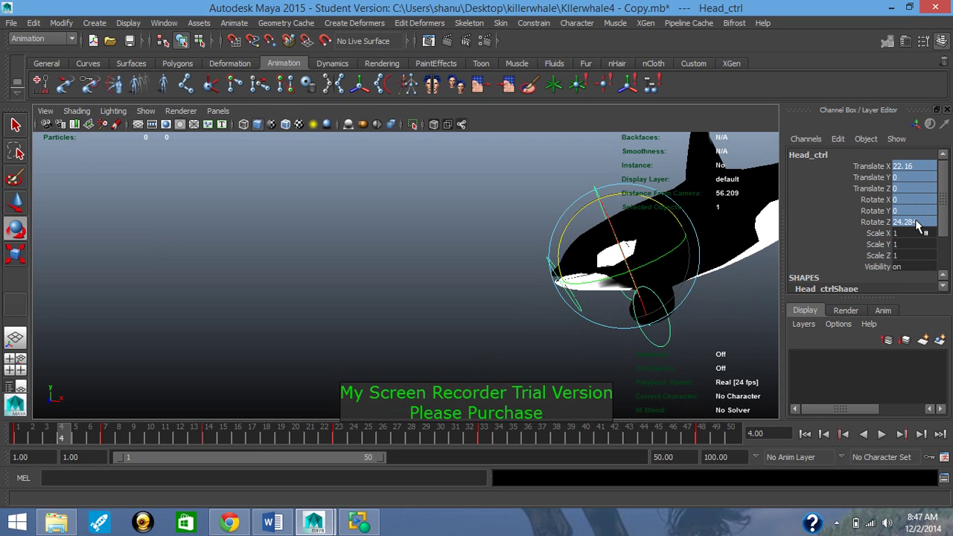
right_click(904, 168)
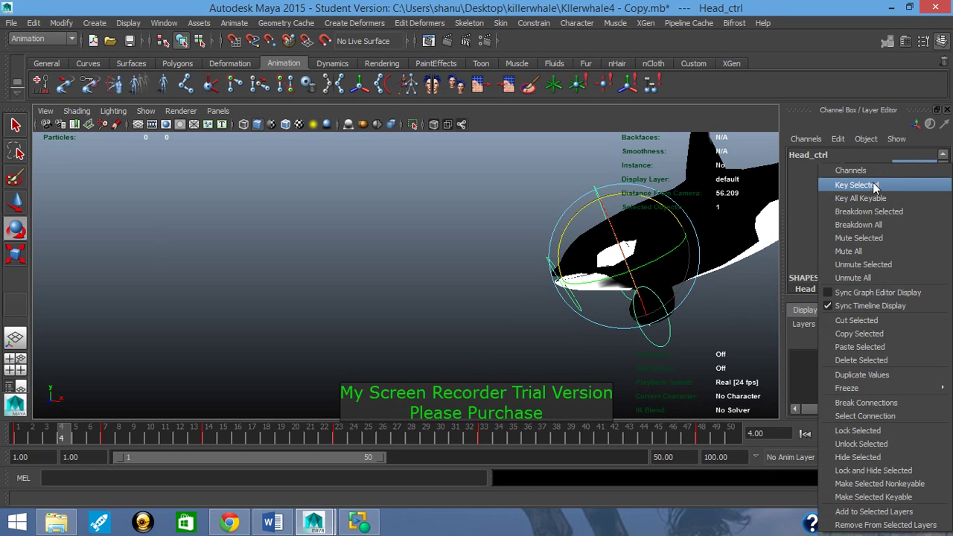
left_click(875, 186)
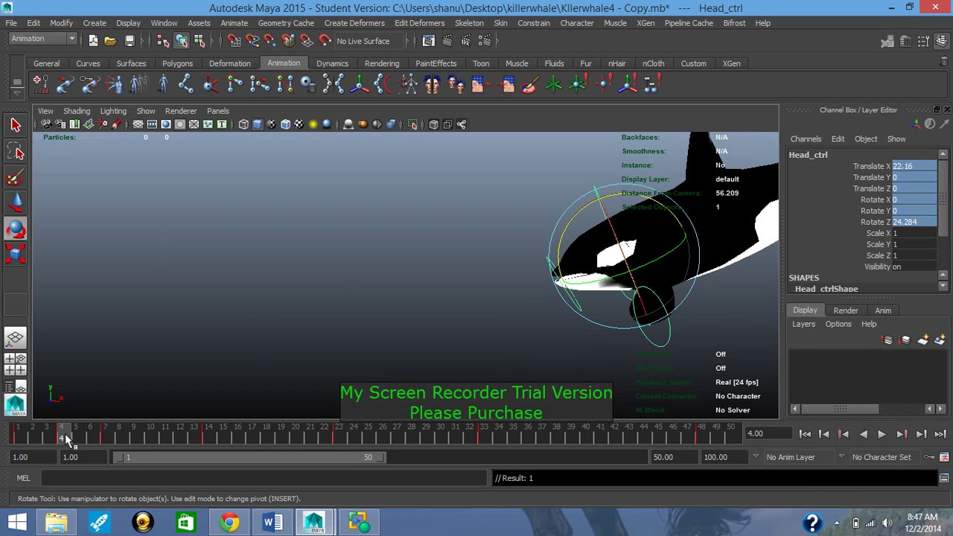
At frame 11, set Head_ctrl to about -4.75 Translate Y and 8.81 Rotate Z, and key its translate and rotate channels.
left_click(165, 438)
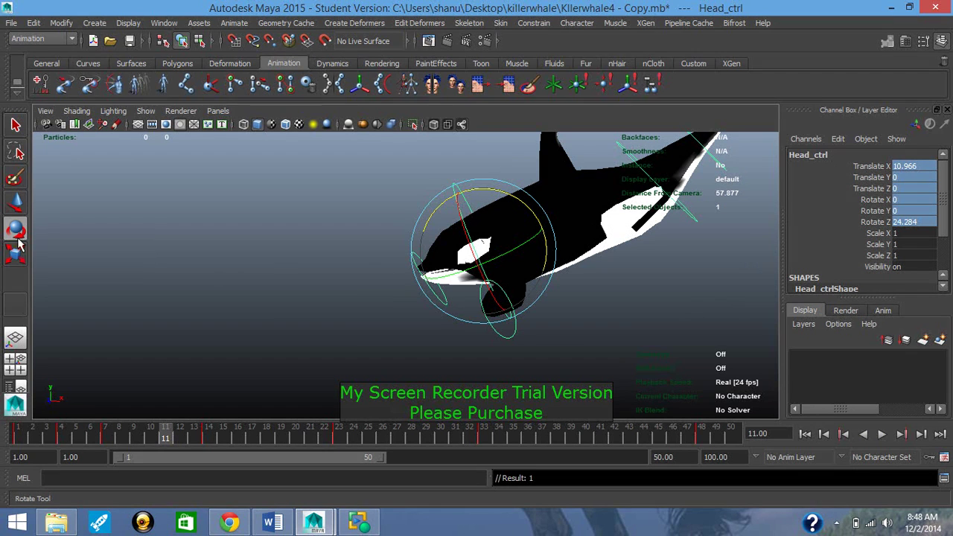
left_click(17, 207)
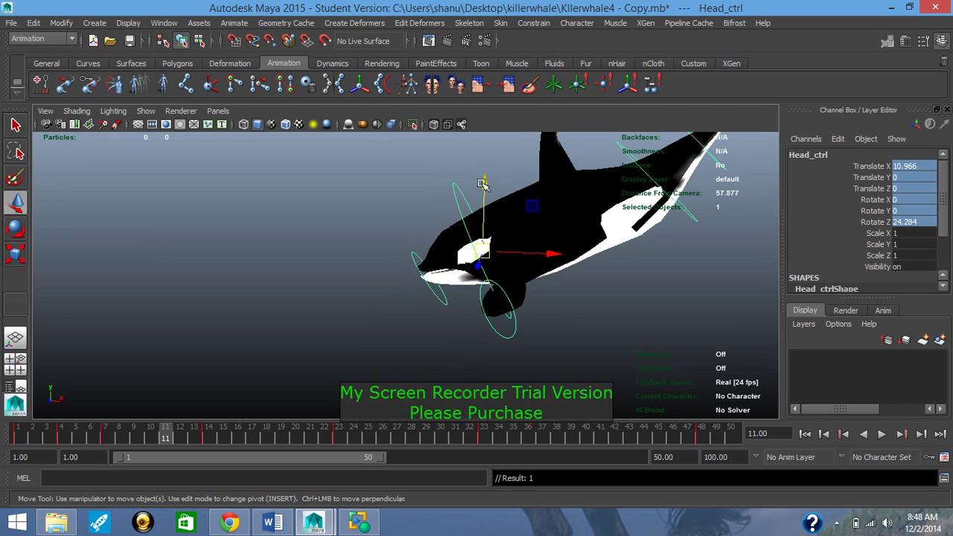
left_click_drag(484, 186, 483, 244)
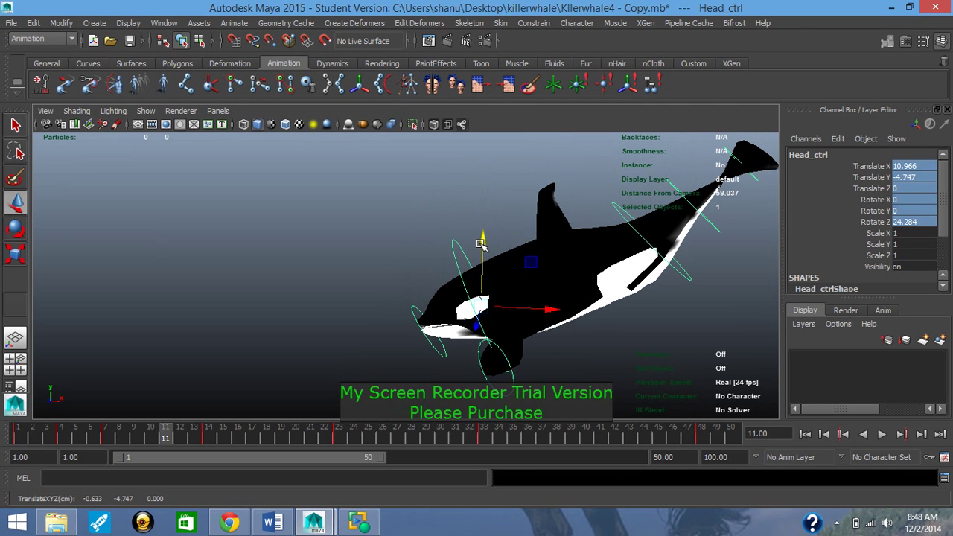
left_click(17, 231)
left_click_drag(481, 240, 501, 248)
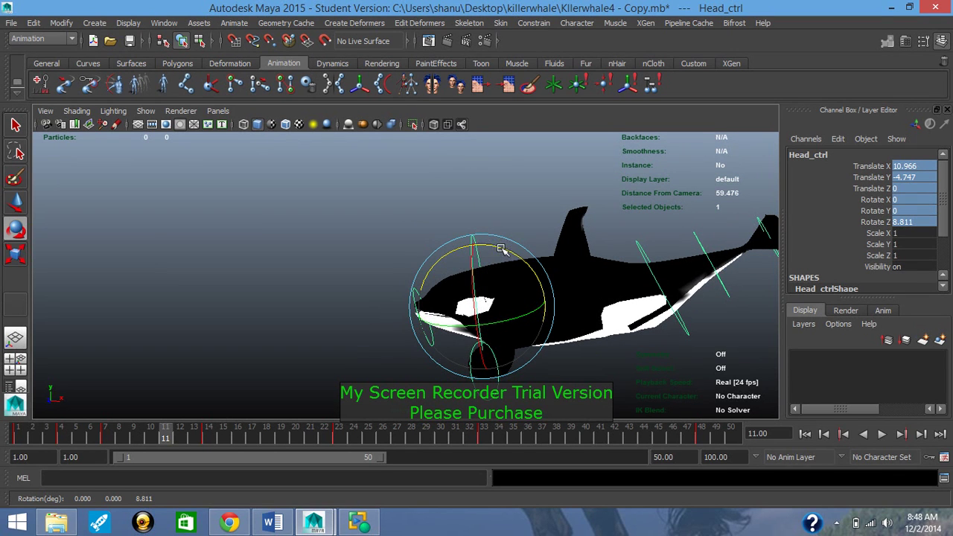
right_click(929, 171)
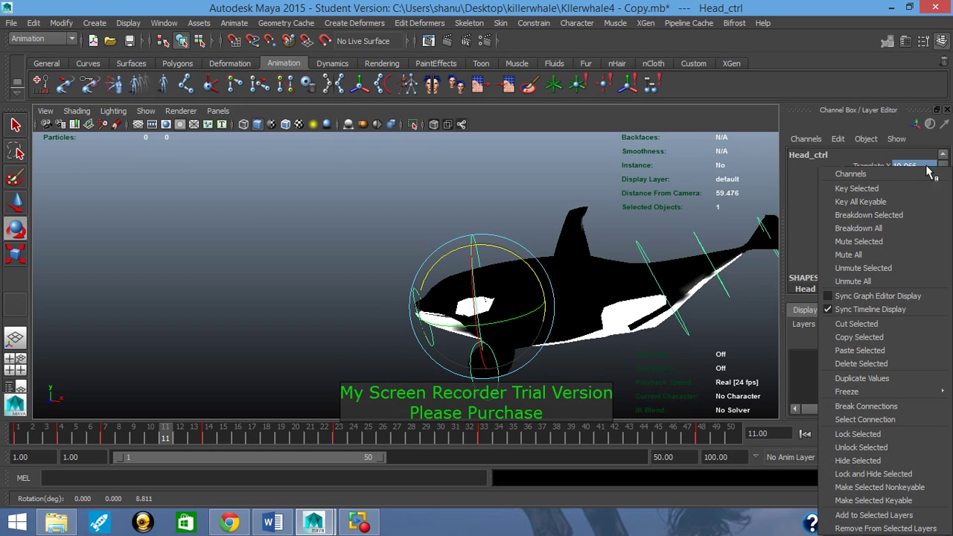
left_click(877, 194)
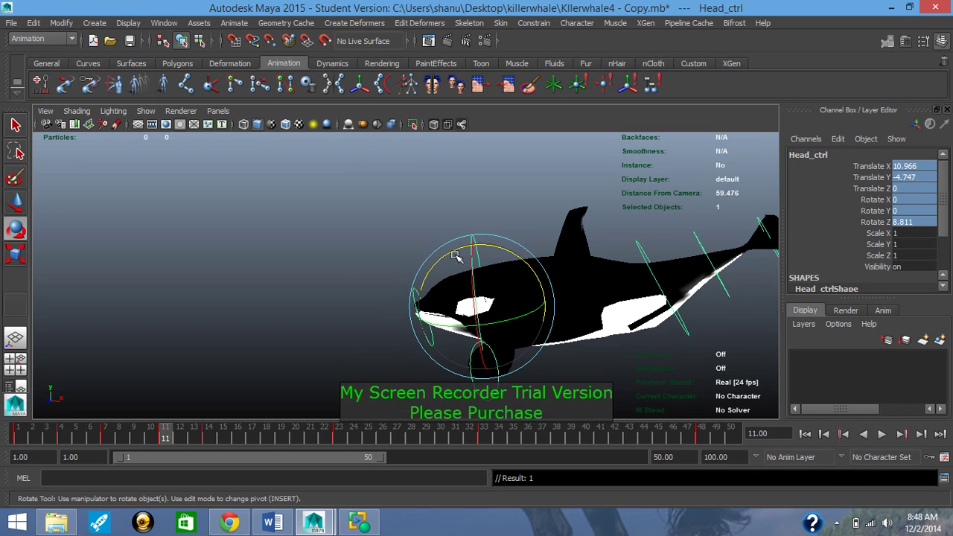
At frame 21, rotate Head_ctrl to a Rotate Z of about -12.56 and key its translate and rotate channels.
left_click(311, 439)
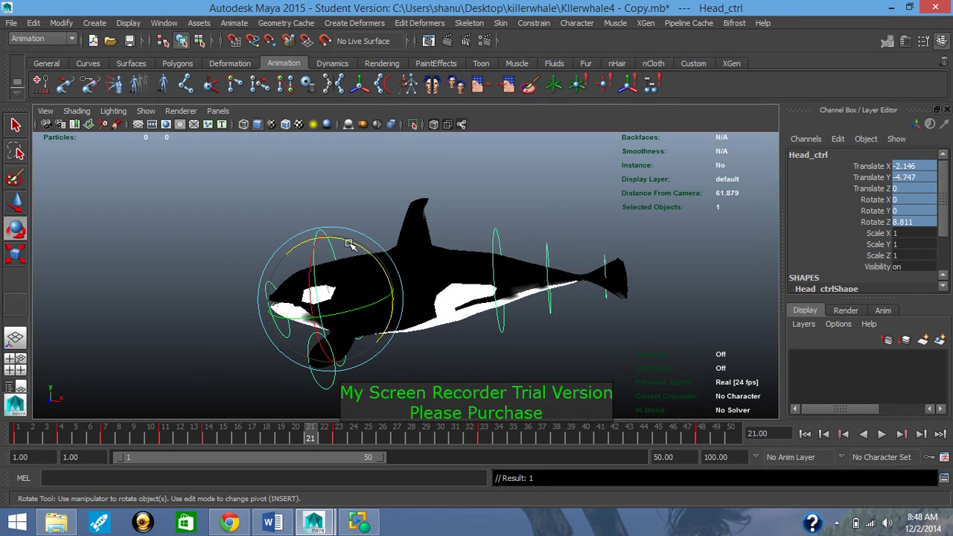
left_click_drag(350, 243, 360, 270)
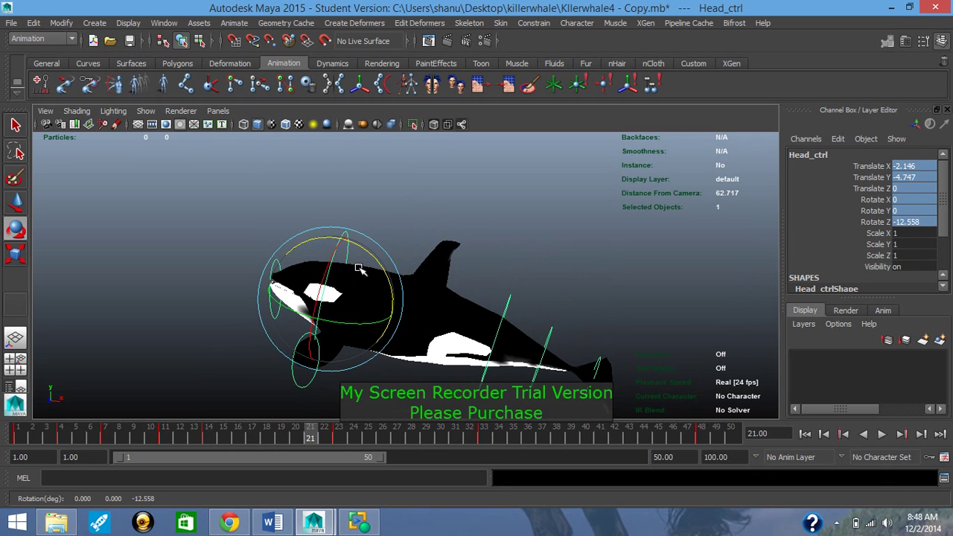
right_click(923, 171)
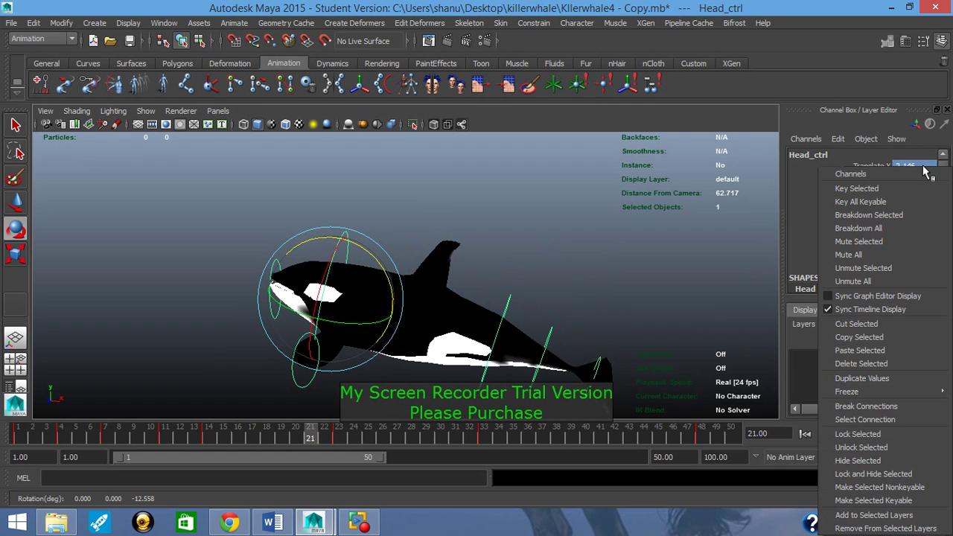
left_click(870, 189)
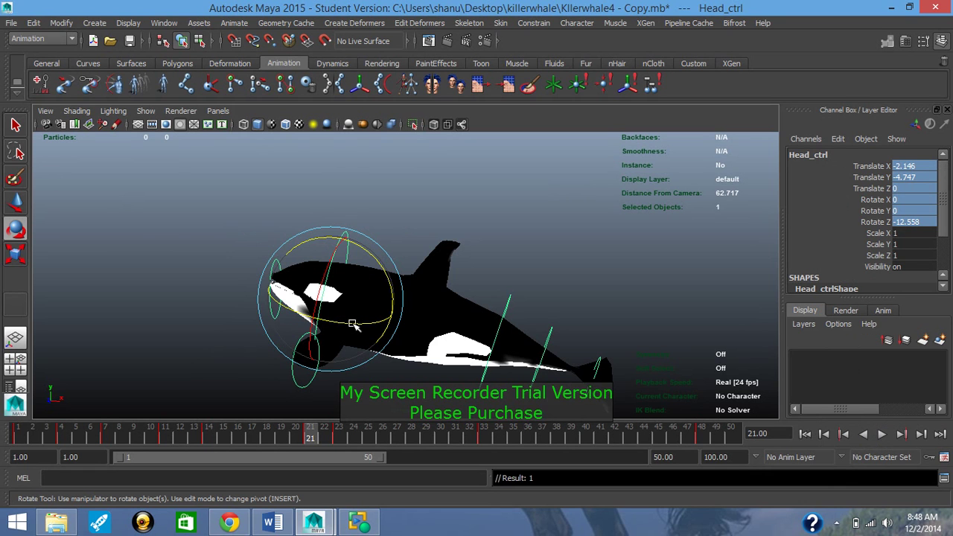
At frame 31, move Head_ctrl to a Translate Y of about 2.67, rotate it to about -24.06 Rotate Z, and key its translate and rotate channels.
left_click(455, 438)
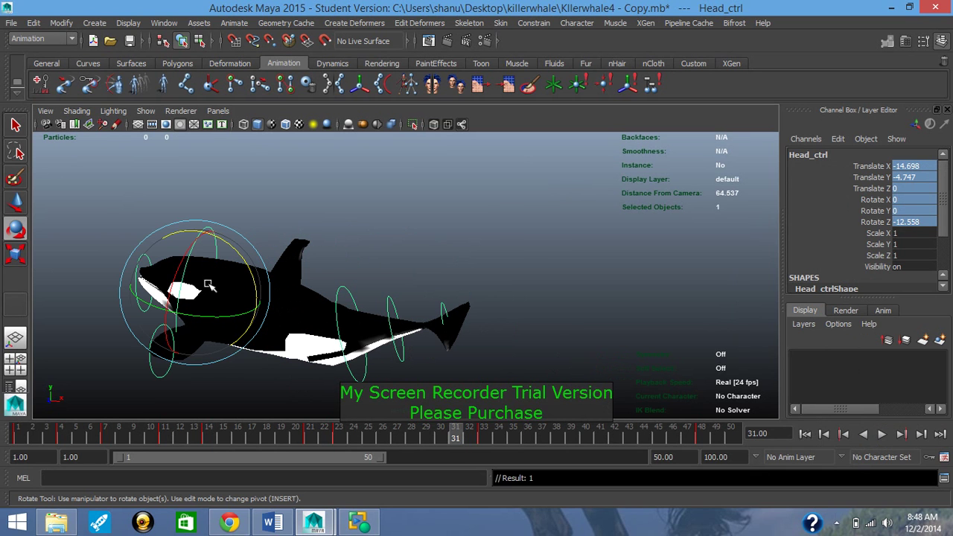
left_click(17, 204)
left_click_drag(195, 223, 195, 140)
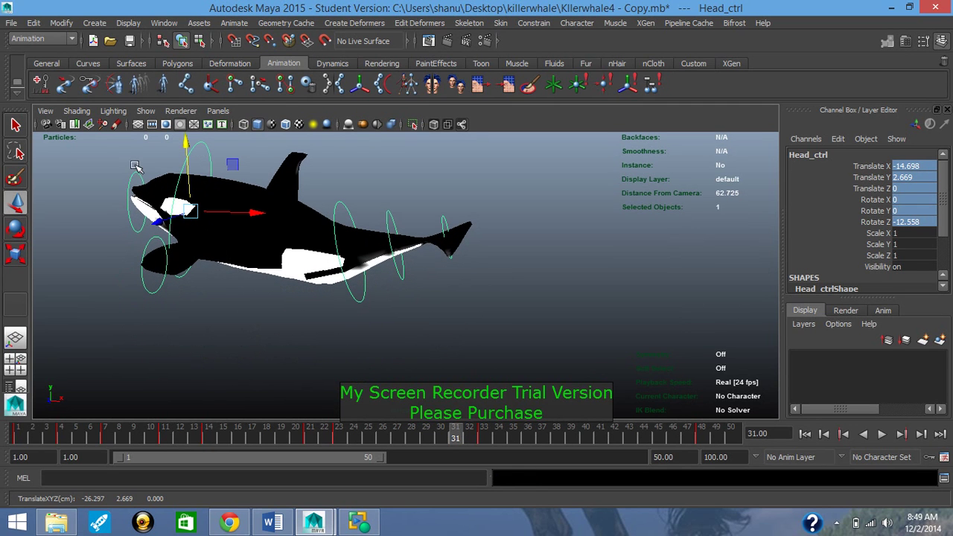
left_click(18, 236)
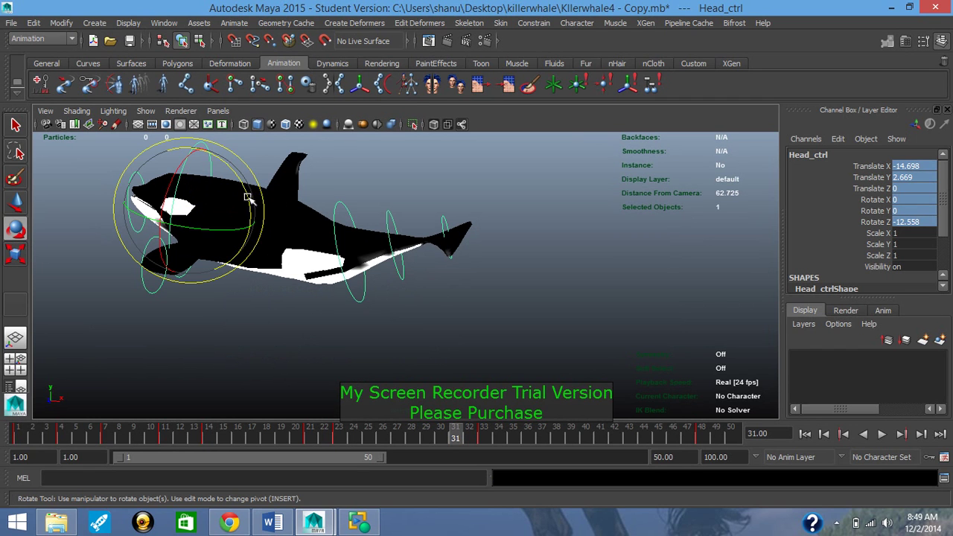
left_click_drag(253, 198, 249, 212)
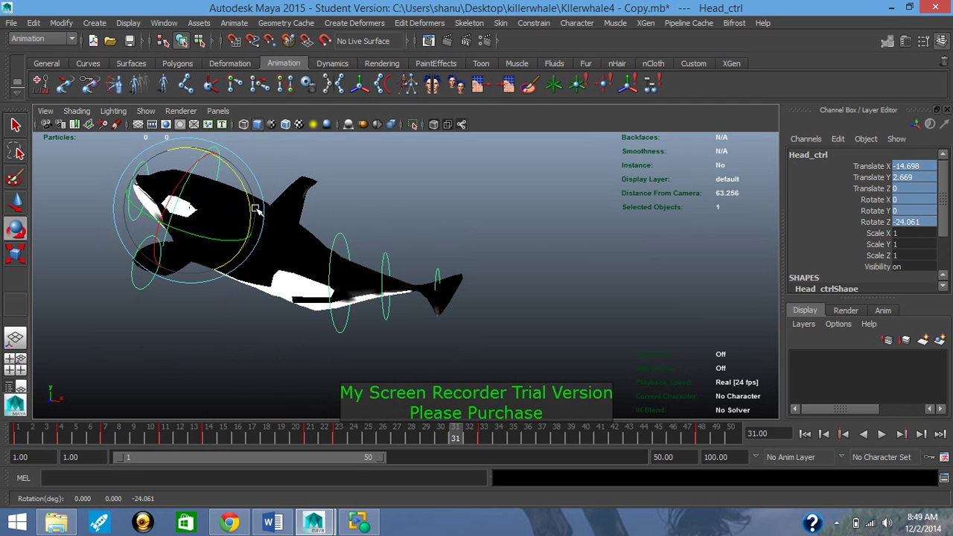
right_click(920, 170)
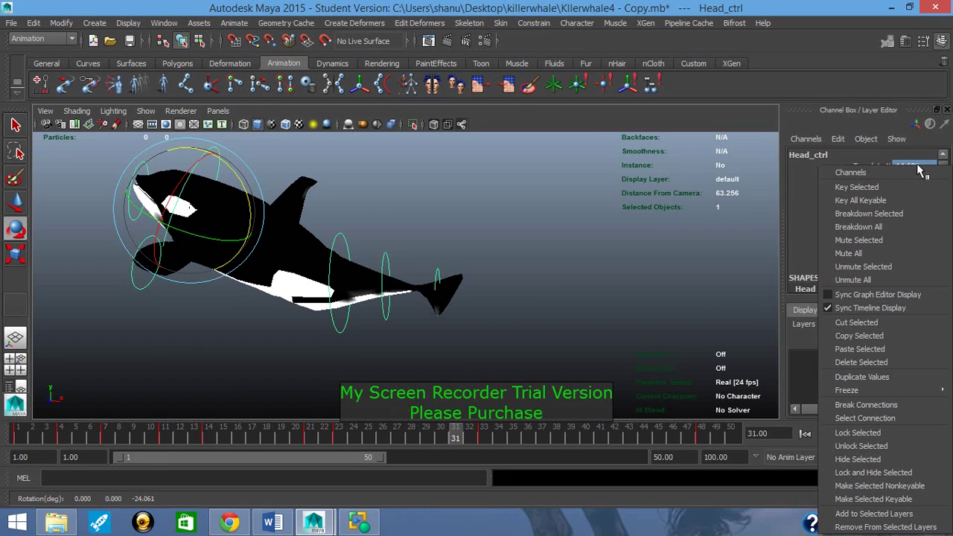
left_click(856, 186)
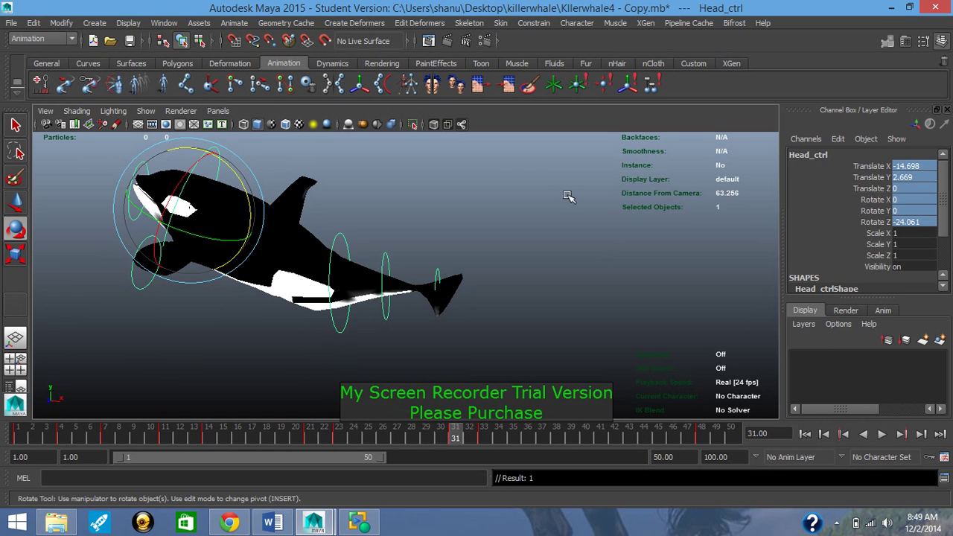
At frame 43, rotate Head_ctrl to a Rotate Z of about 5.46 and key its translate and rotate channels.
left_click(629, 440)
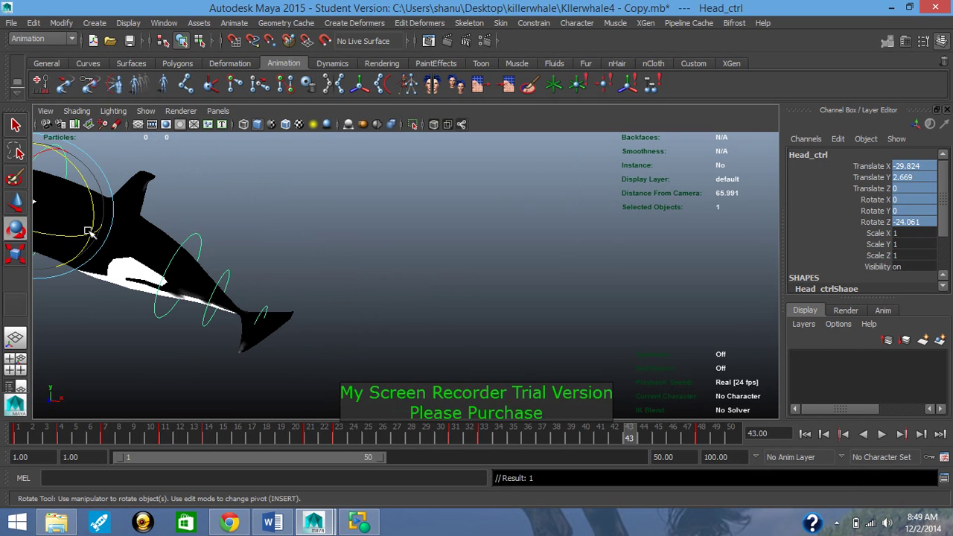
left_click_drag(83, 250, 97, 224)
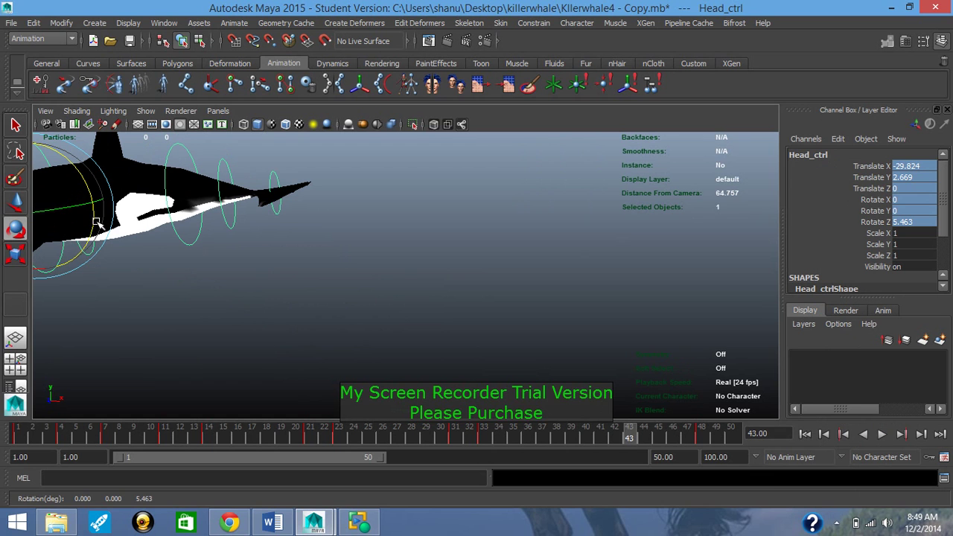
left_click(18, 205)
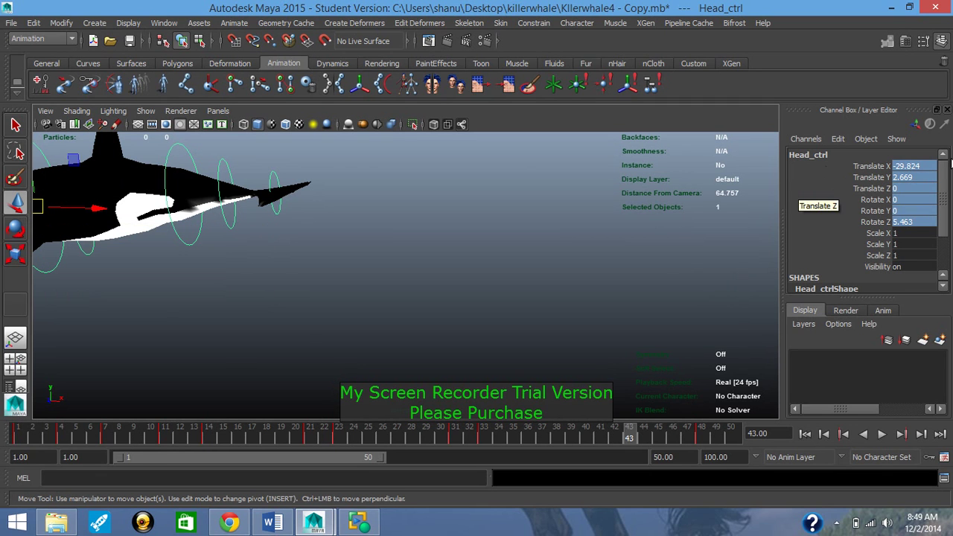
right_click(914, 167)
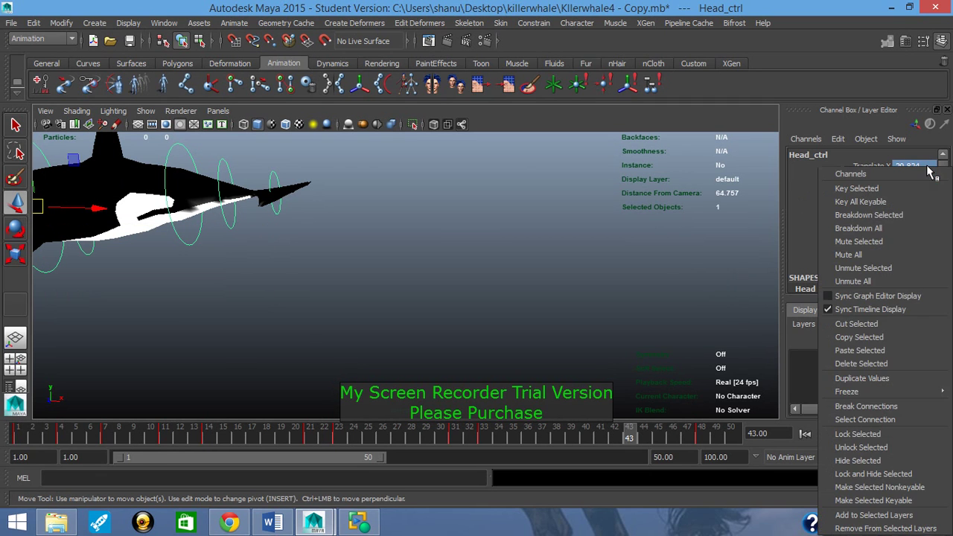
left_click(864, 189)
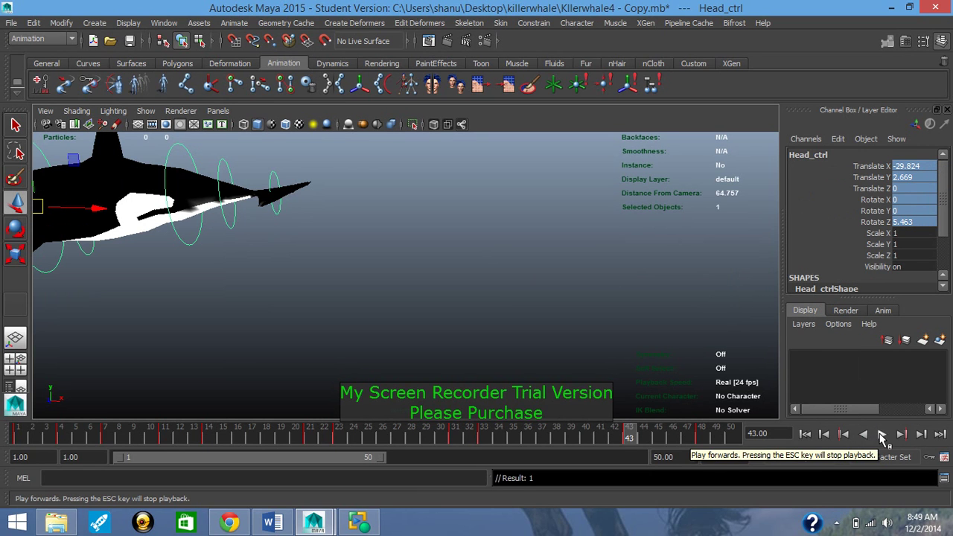
Play back the swim animation to review the whale's motion, stop it, and save the scene as a student version file.
left_click(882, 435)
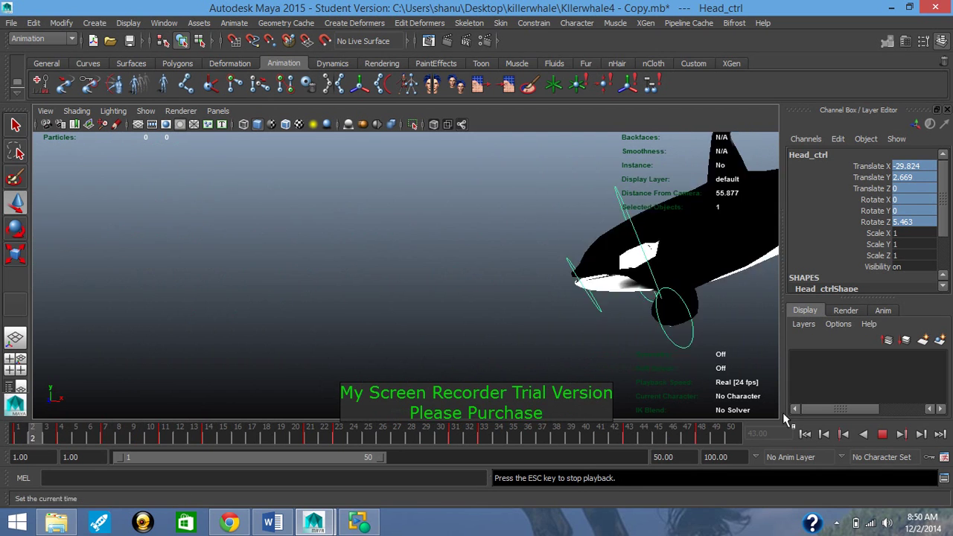
left_click(896, 436)
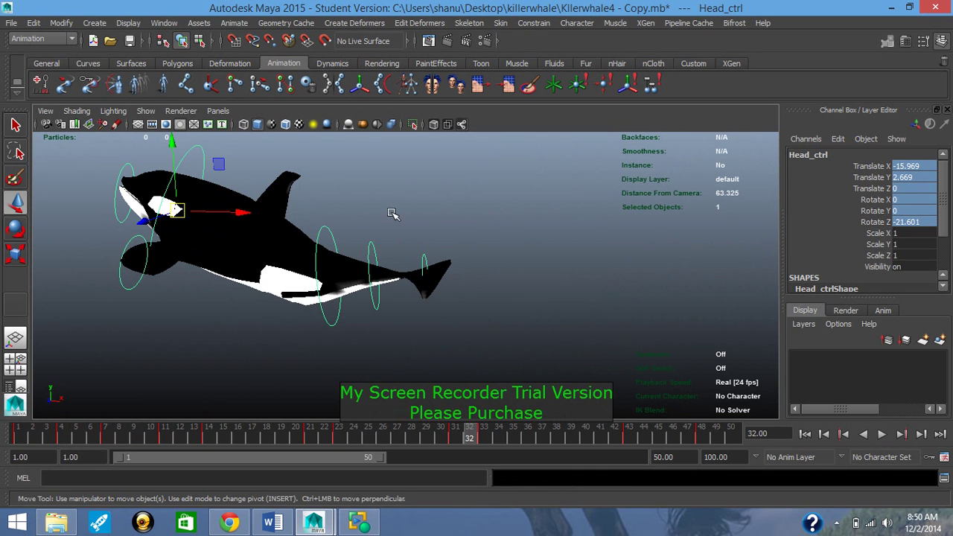
left_click(12, 23)
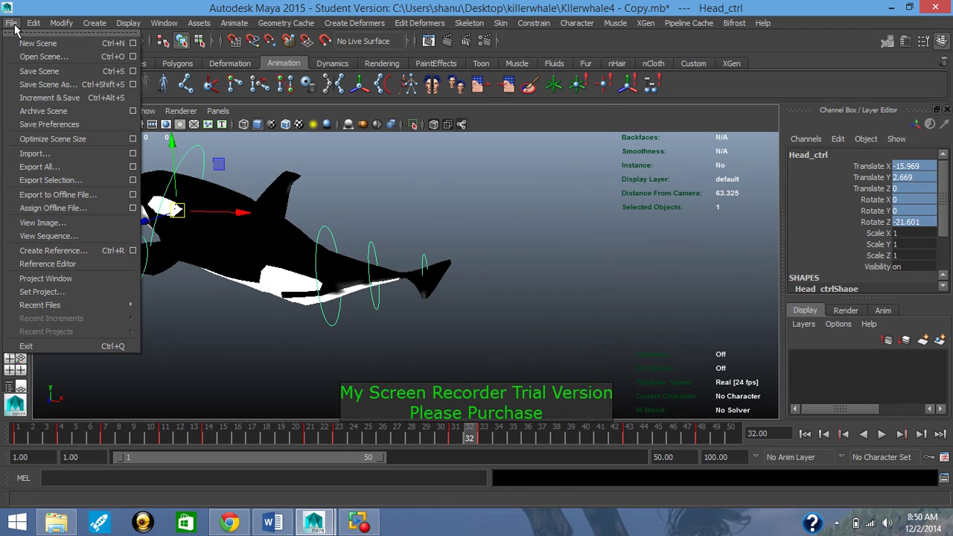
left_click(41, 75)
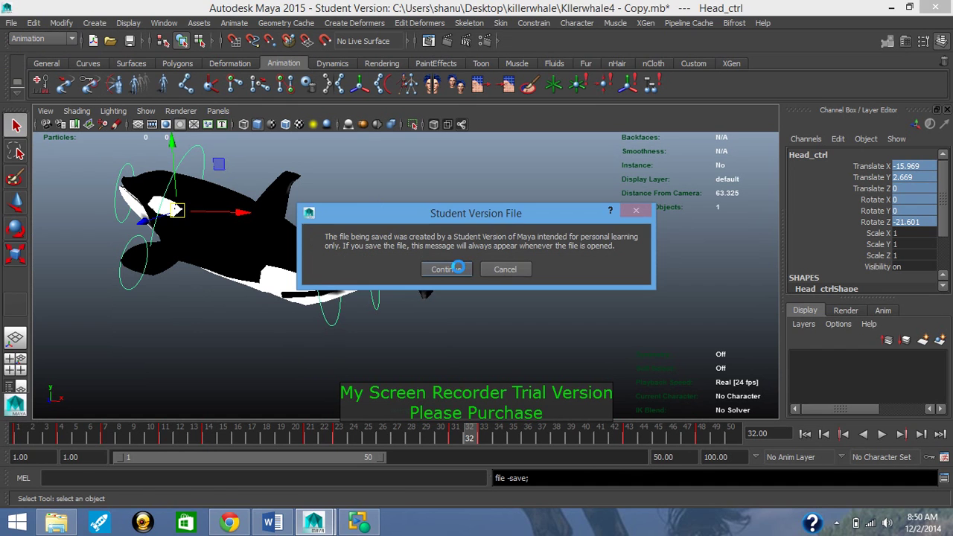
left_click(458, 268)
key("w")
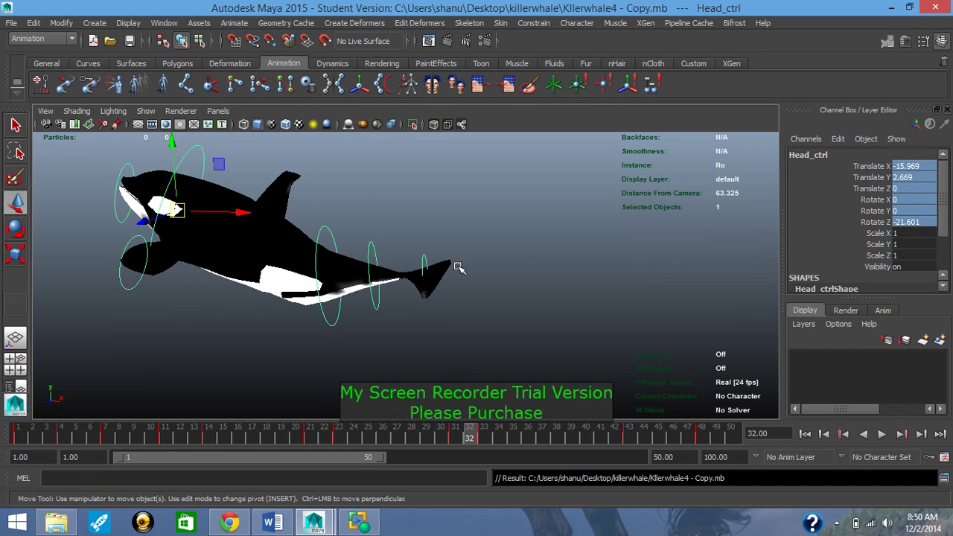